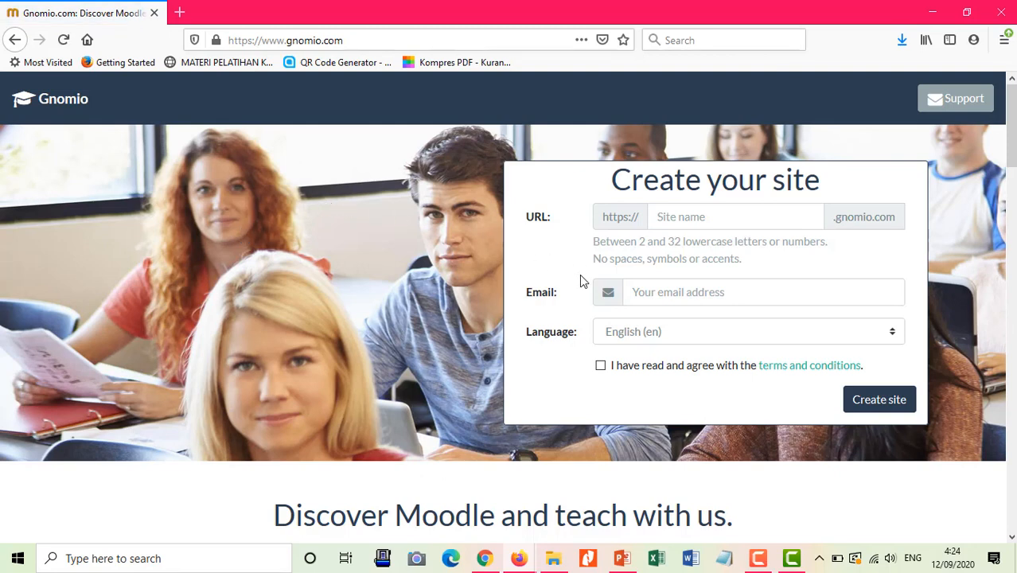
# - Create a Gnomio site named mtsbdkbanjarmasin, entering the account email address and agreeing to the terms and conditions
pyautogui.click(681, 220)
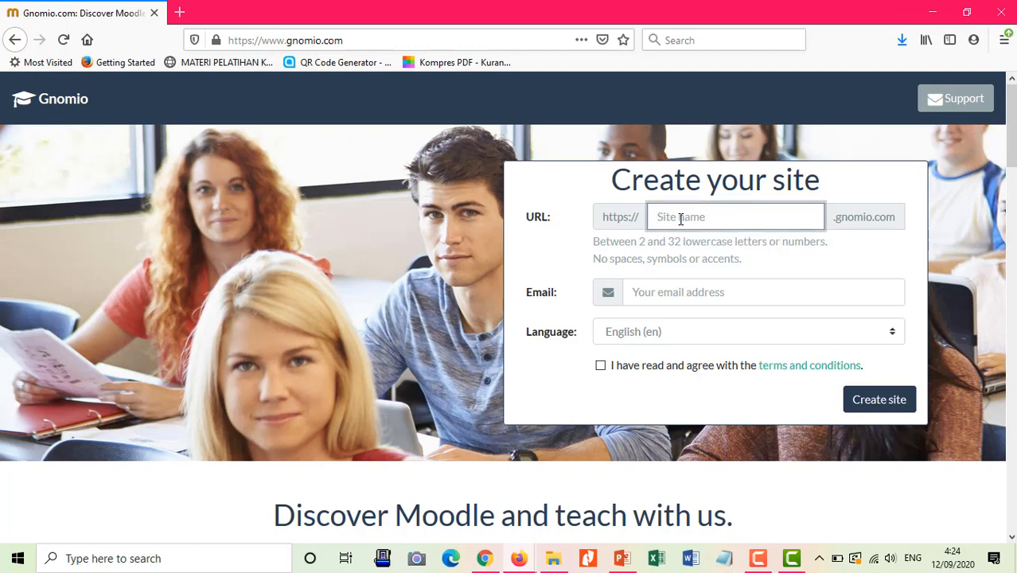
pyautogui.write('mtsbdkbanjarmasin')
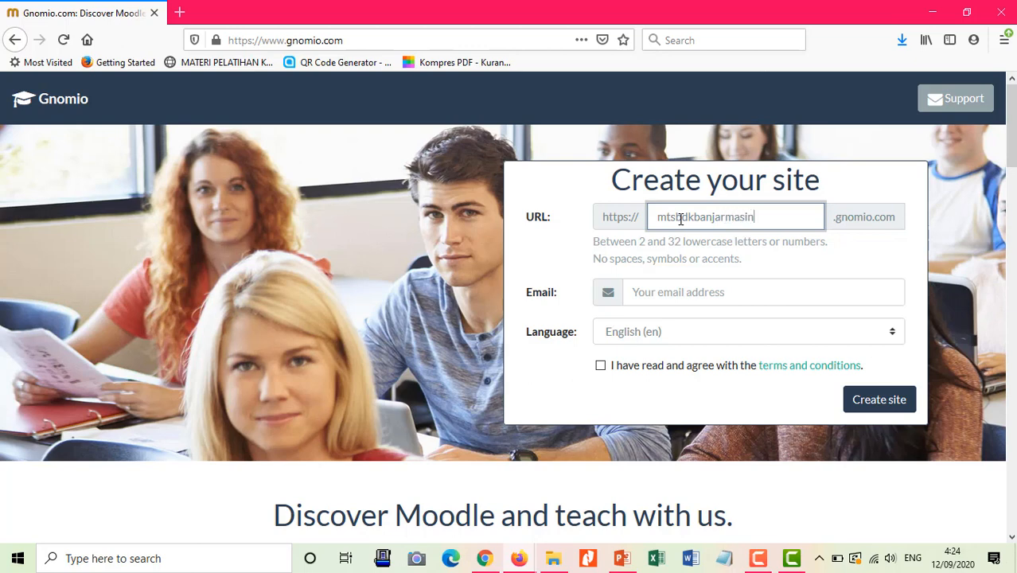
pyautogui.click(697, 292)
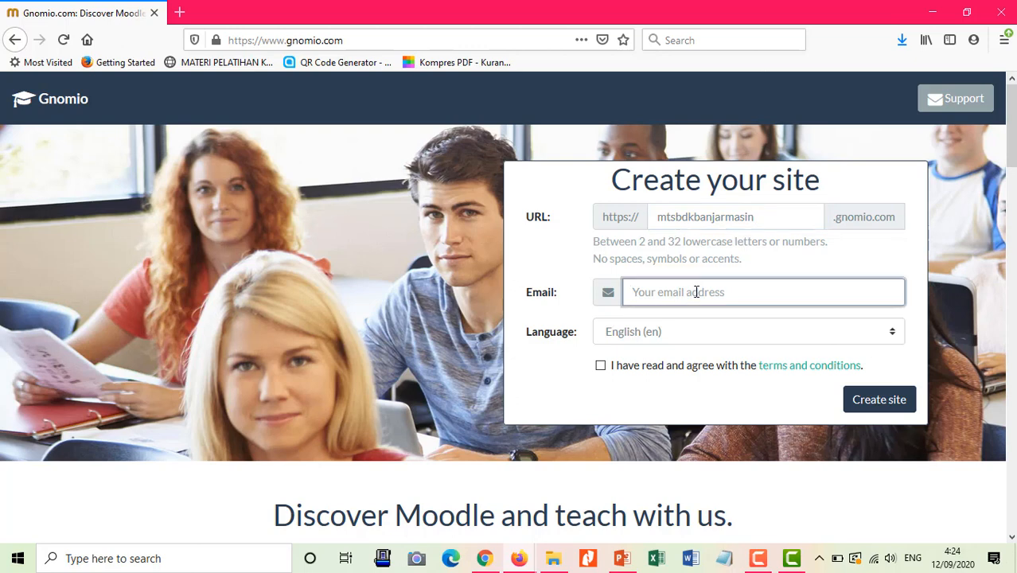
pyautogui.write('ulf')
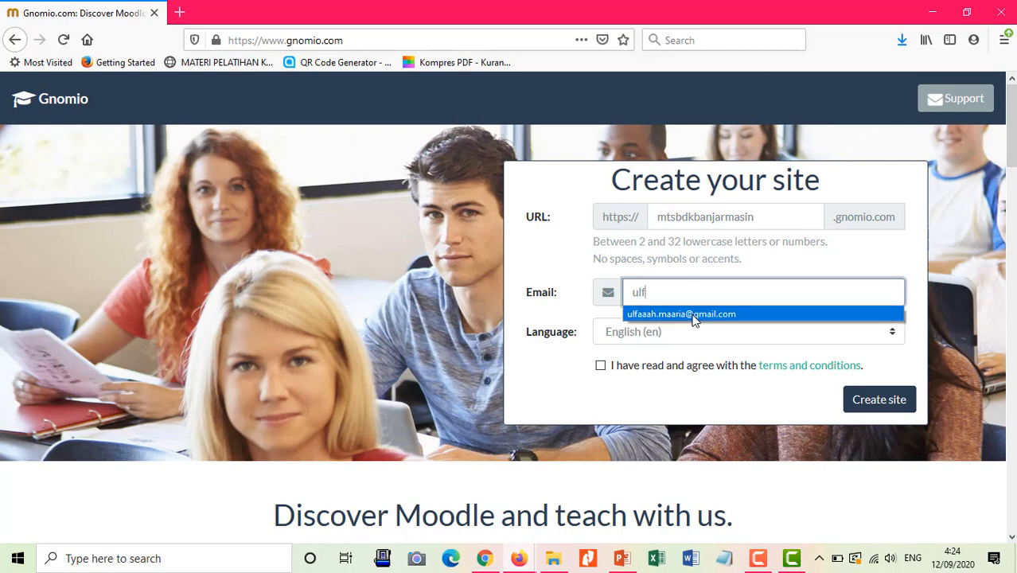
pyautogui.click(692, 316)
pyautogui.click(702, 315)
pyautogui.click(601, 369)
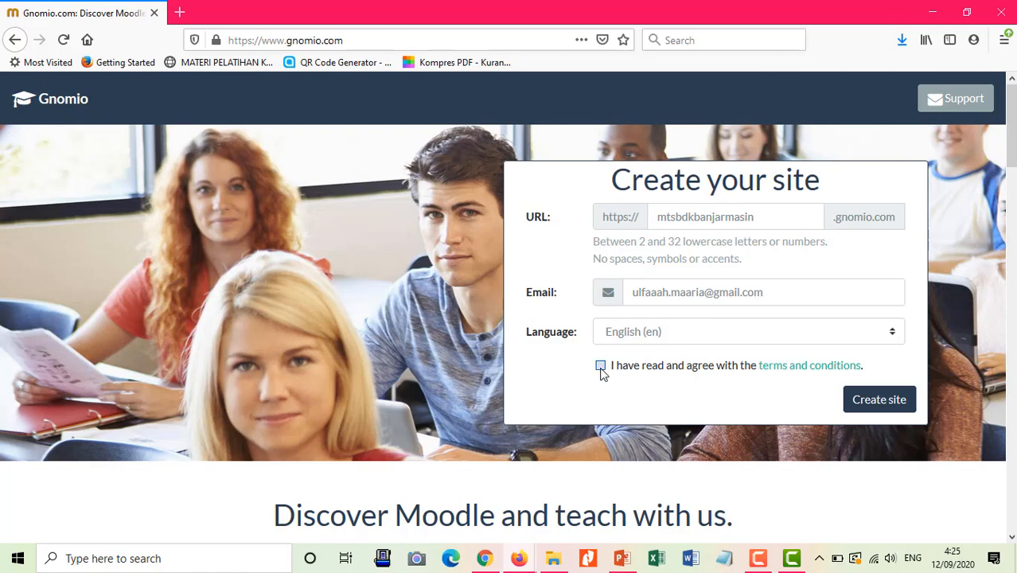
pyautogui.click(862, 405)
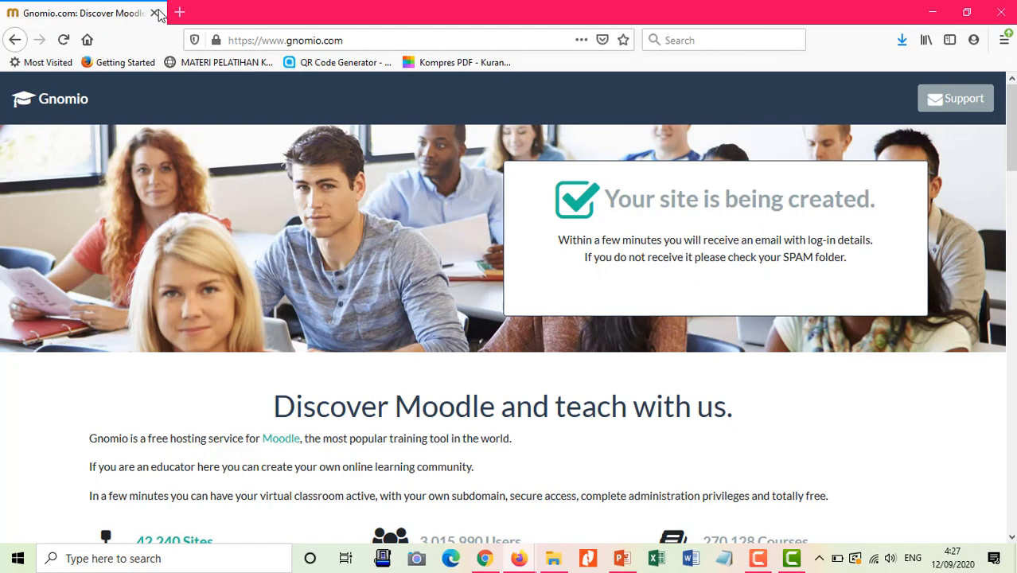
# - Find Gmail through a web search in a new browser tab and open the "Welcome to Gnomio" email from Gnomio Support
pyautogui.click(182, 11)
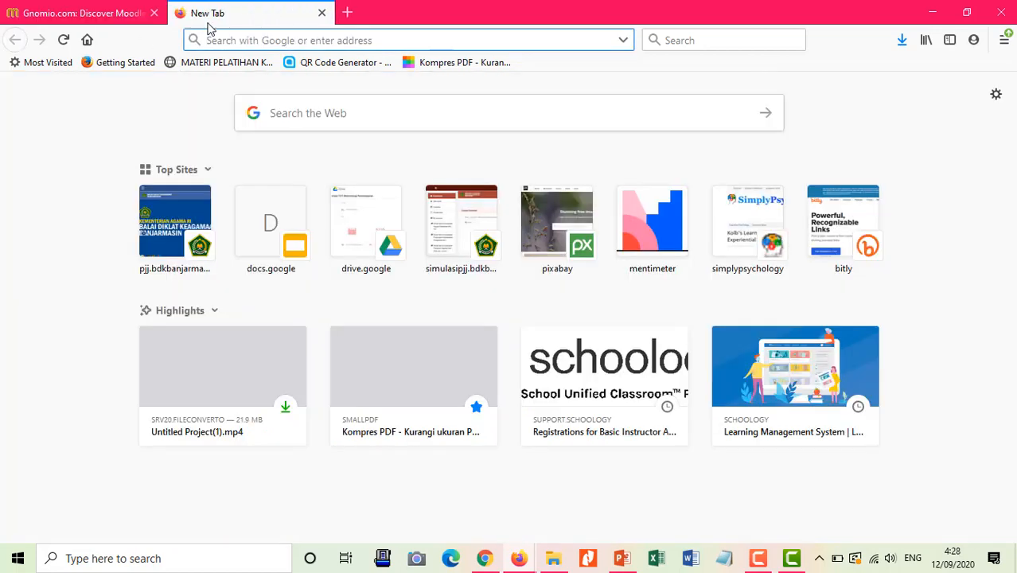
pyautogui.click(292, 116)
pyautogui.write('g')
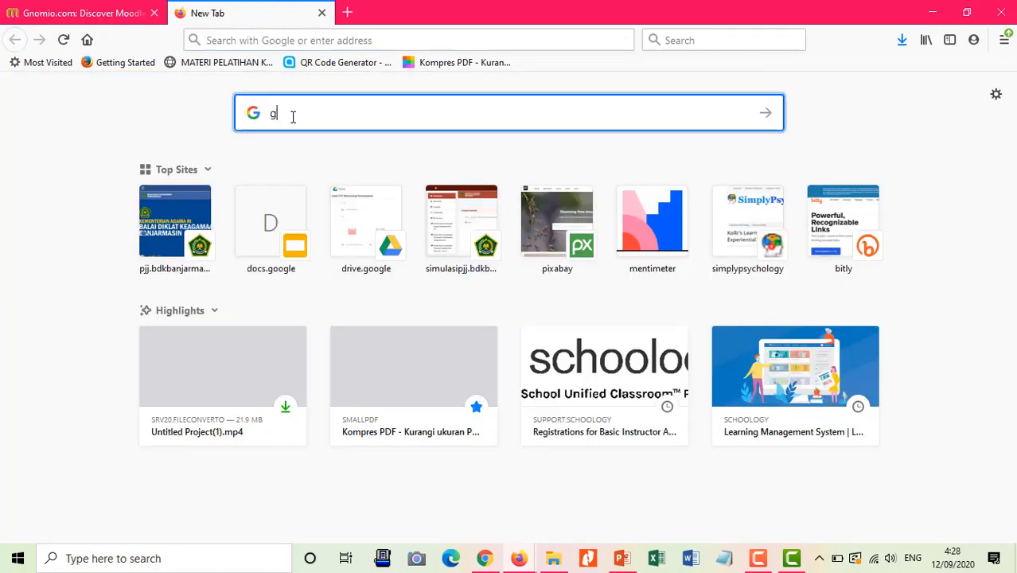
pyautogui.write('mail')
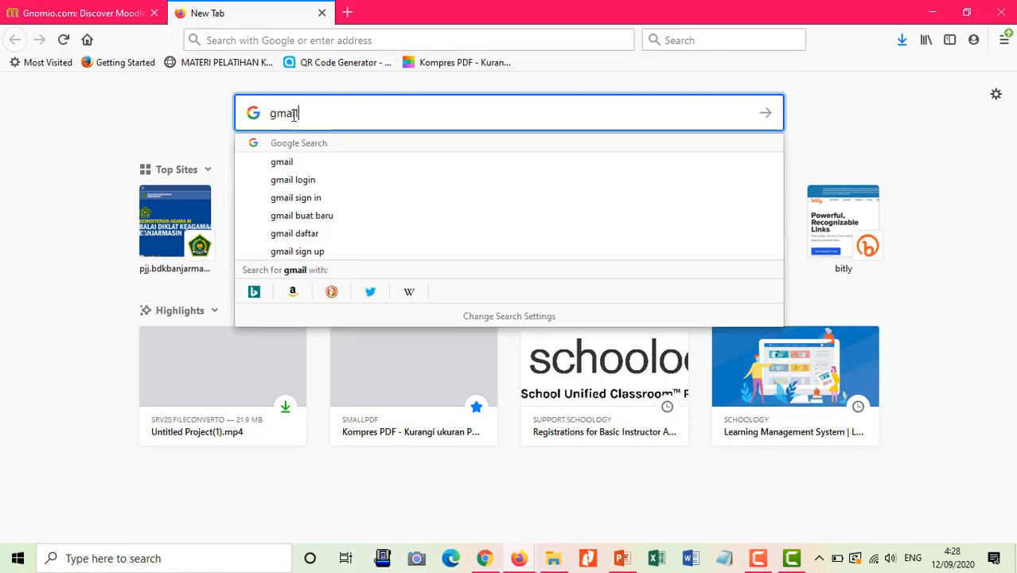
pyautogui.click(307, 163)
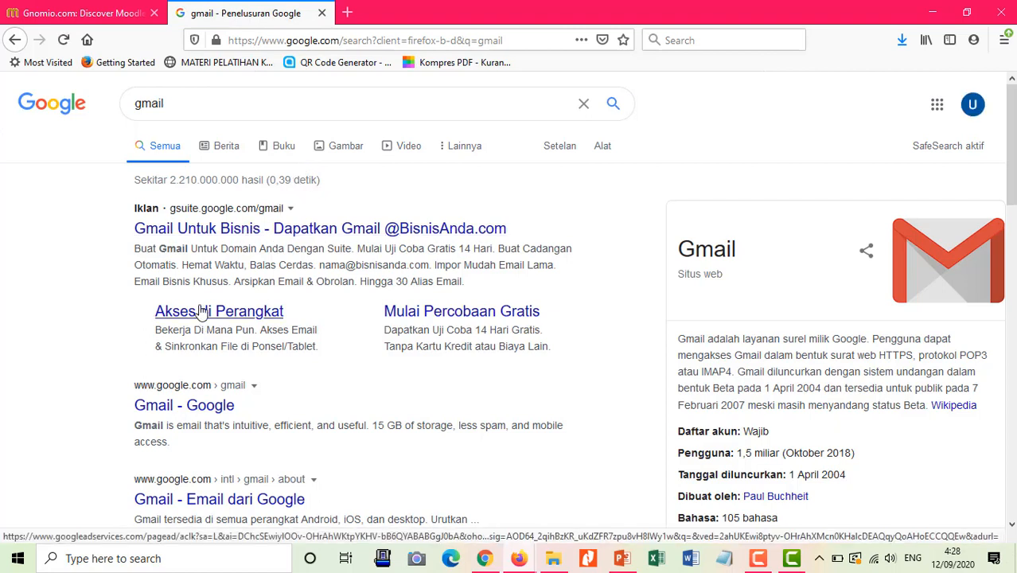
pyautogui.click(173, 412)
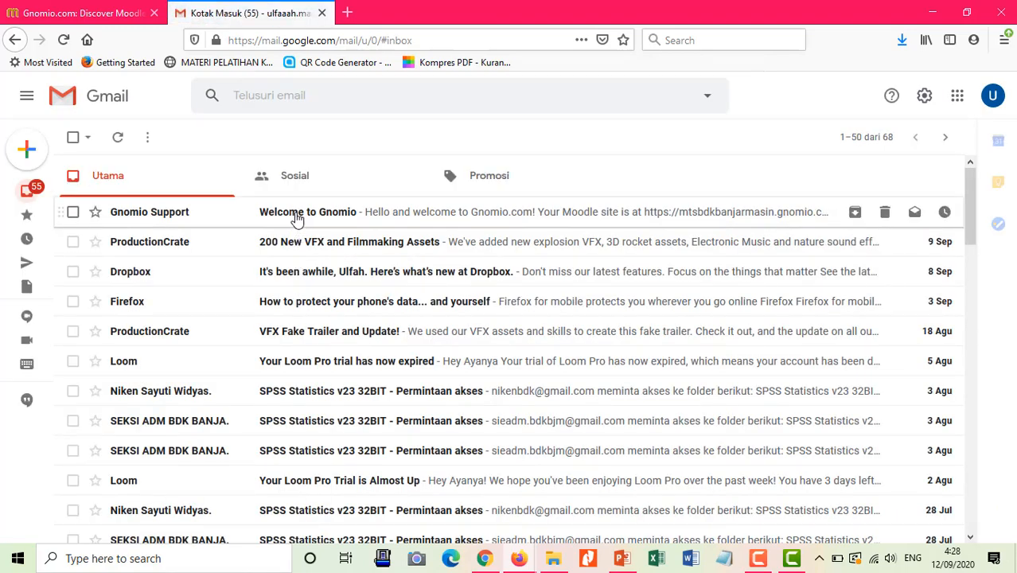
pyautogui.click(296, 219)
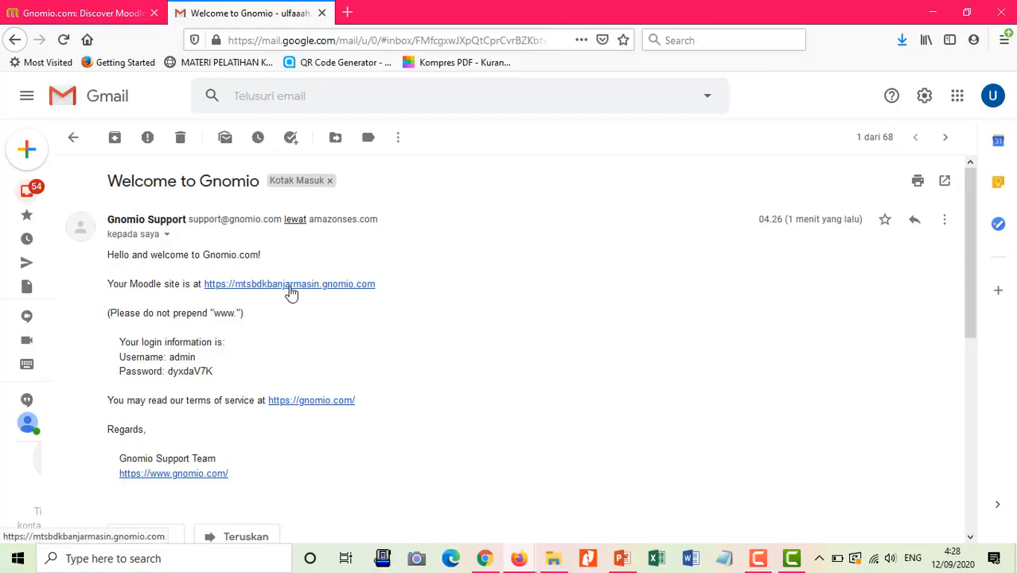
# - Open the new Moodle site from the link in the welcome email and go to its login page
pyautogui.click(290, 287)
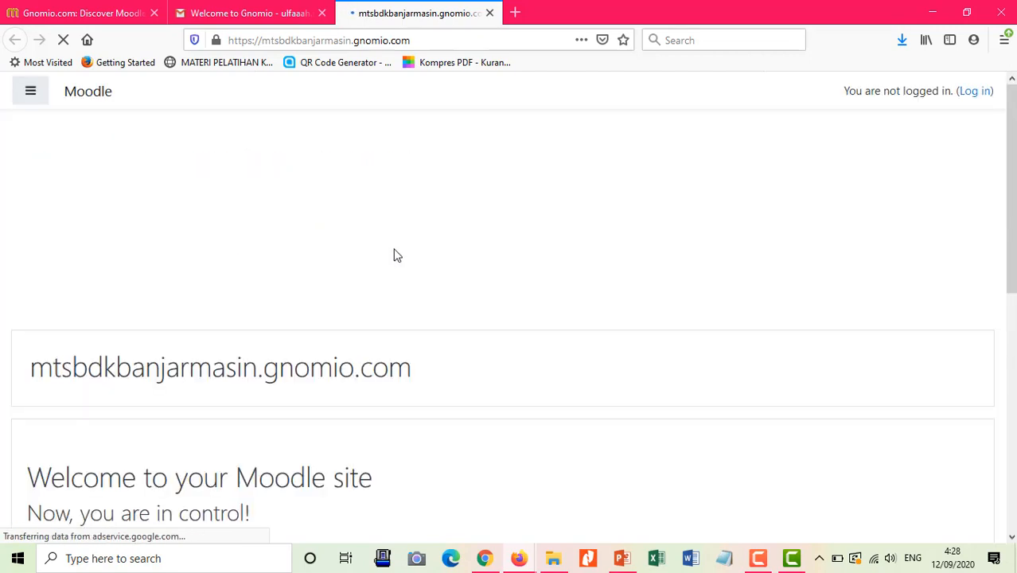
pyautogui.scroll(-2, 397, 255)
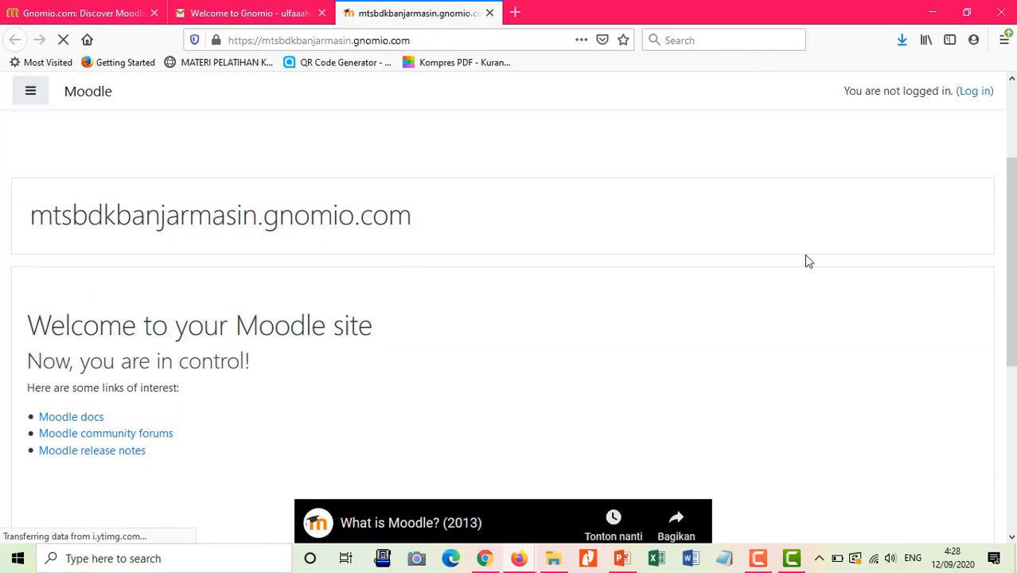
pyautogui.scroll(-3, 806, 258)
pyautogui.scroll(-2, 807, 261)
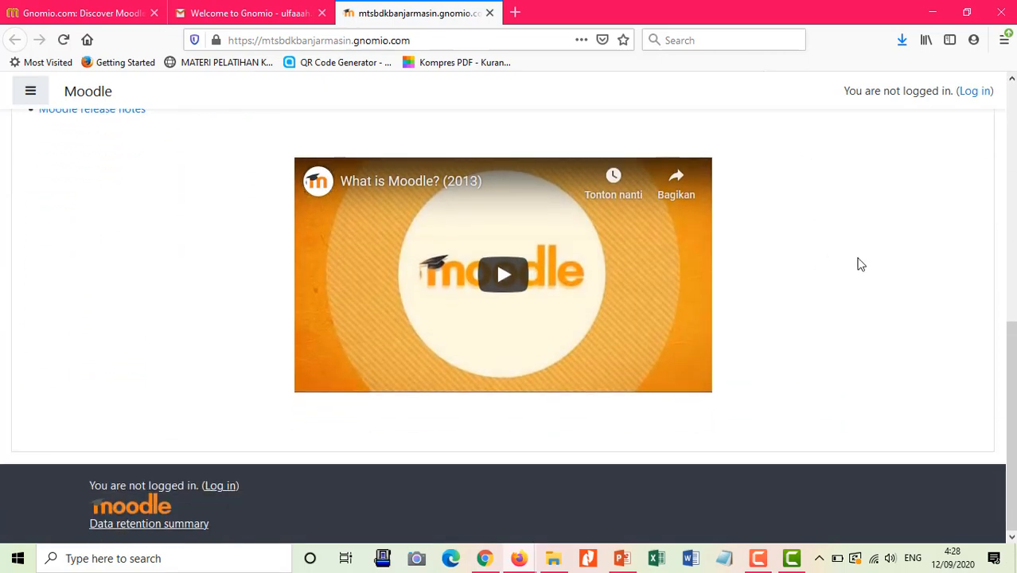
pyautogui.scroll(4, 858, 264)
pyautogui.scroll(3, 868, 265)
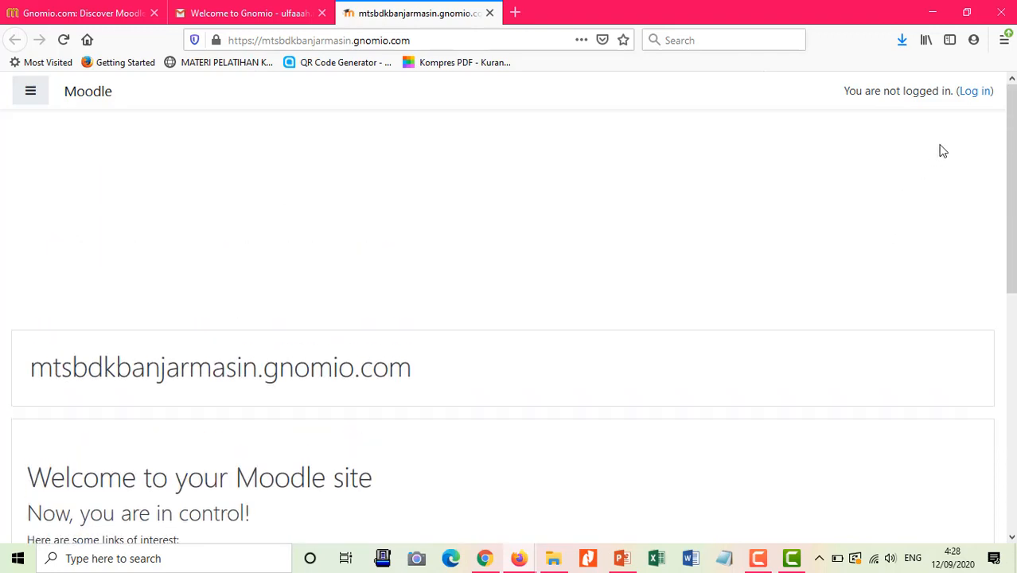
pyautogui.click(971, 93)
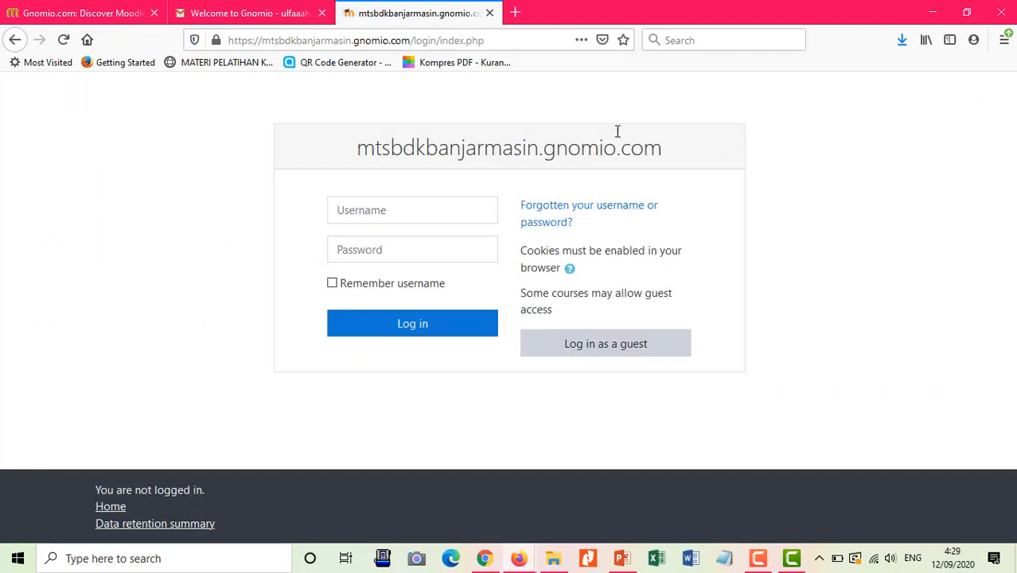
# - Copy the username admin from the welcome email into the Username field of the Moodle login form
pyautogui.click(220, 20)
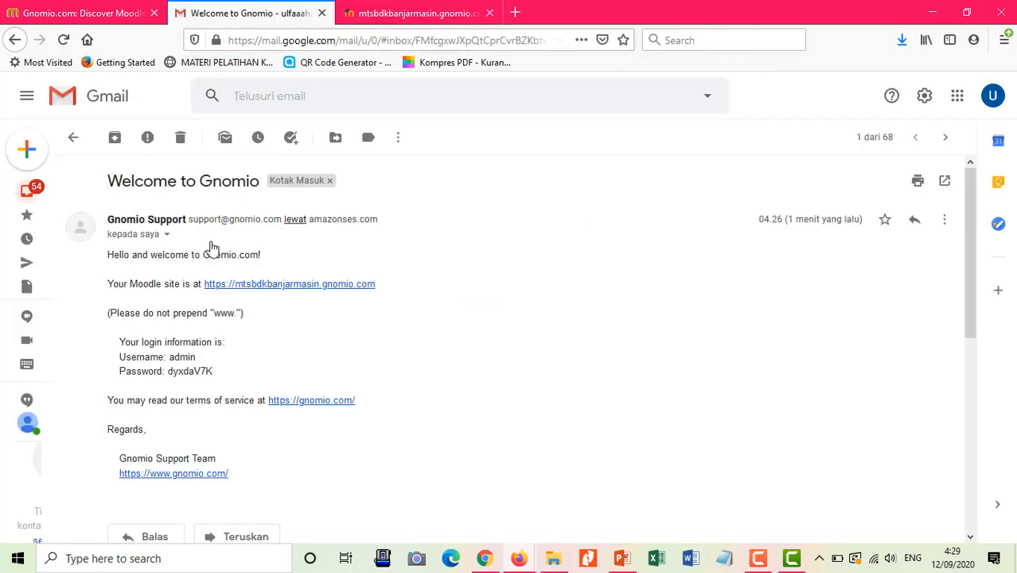
pyautogui.doubleClick(195, 357)
pyautogui.hotkey('ctrl', 'c')
pyautogui.click(419, 13)
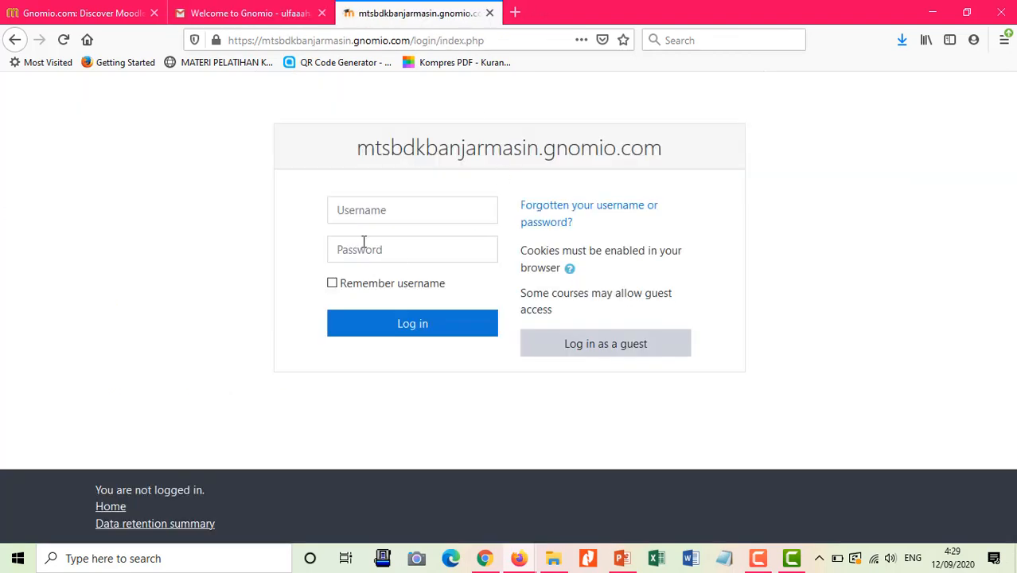
pyautogui.click(372, 214)
pyautogui.hotkey('ctrl', 'v')
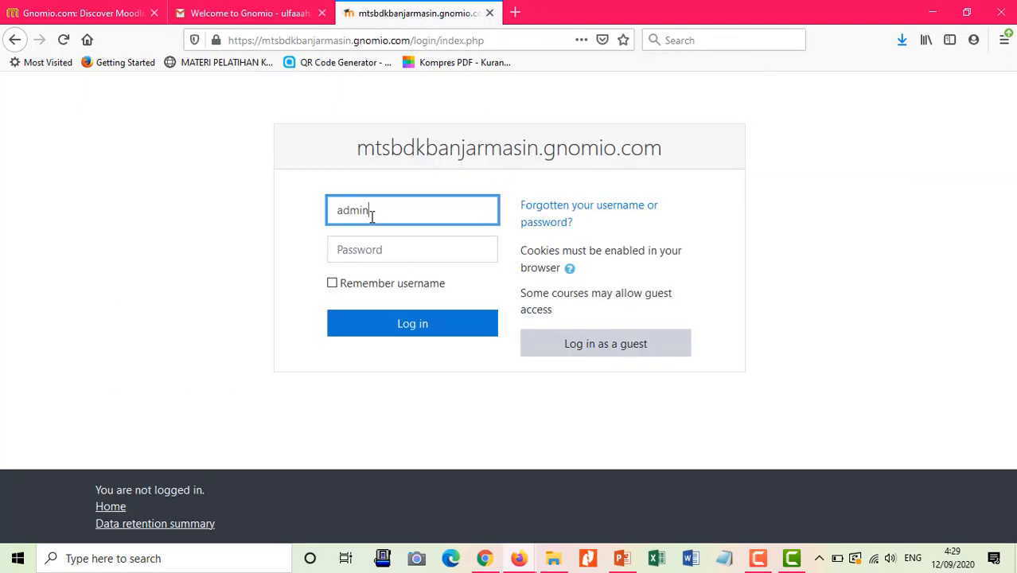
# - Copy the password from the welcome email into the Password field of the Moodle login form
pyautogui.click(237, 14)
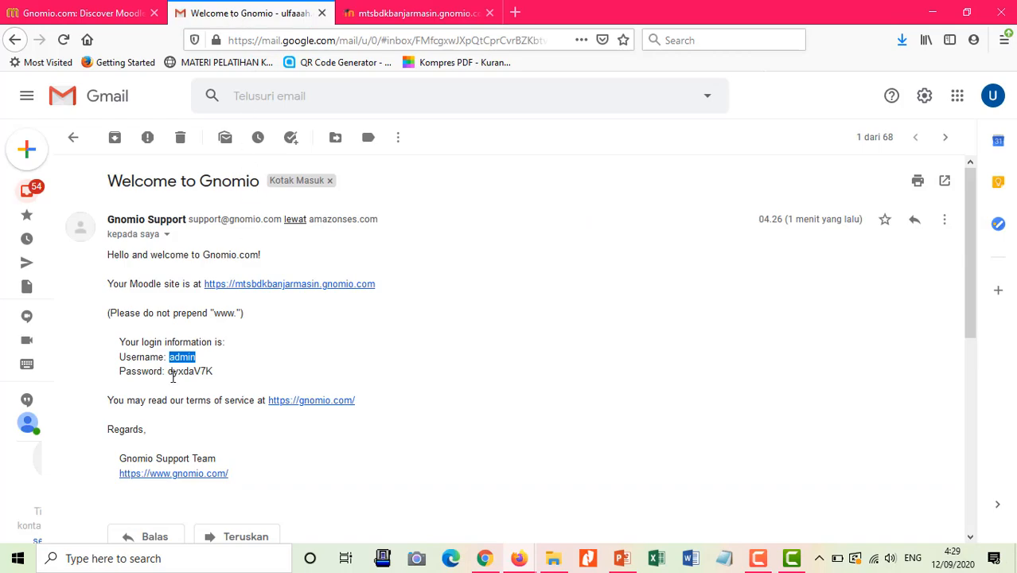
pyautogui.moveTo(169, 372); pyautogui.dragTo(215, 372)
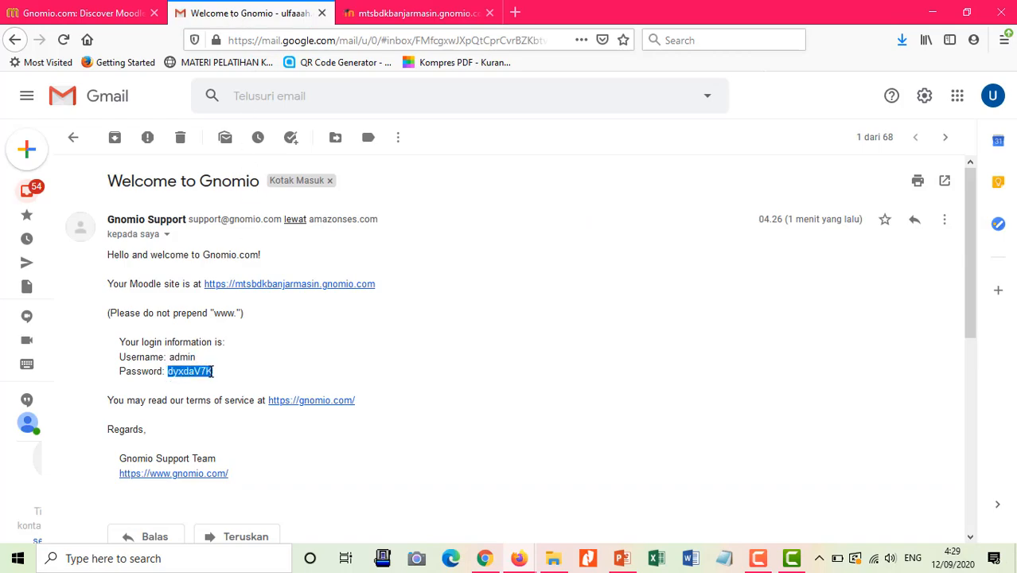
pyautogui.click(371, 11)
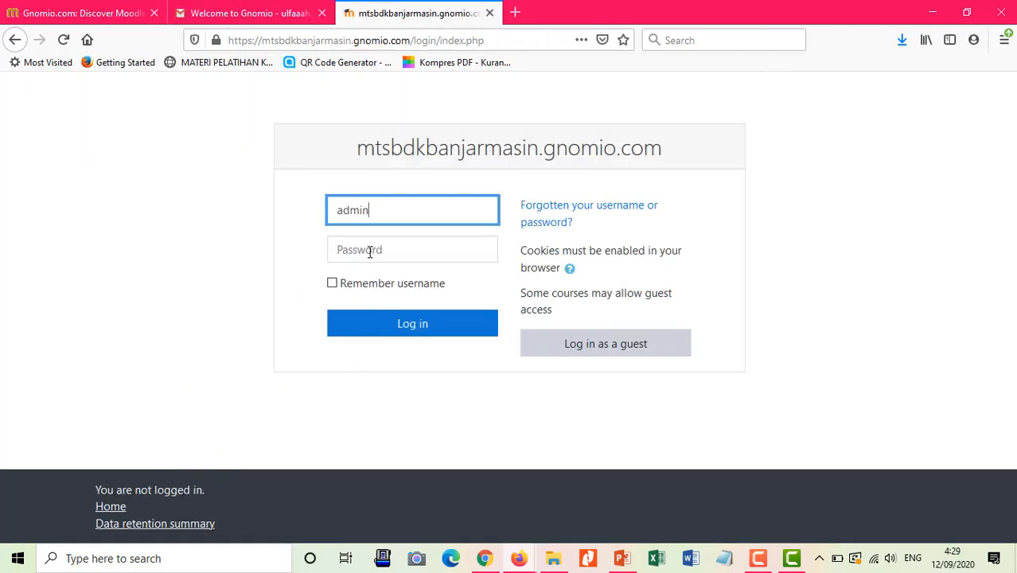
pyautogui.click(369, 252)
pyautogui.hotkey('ctrl', 'v')
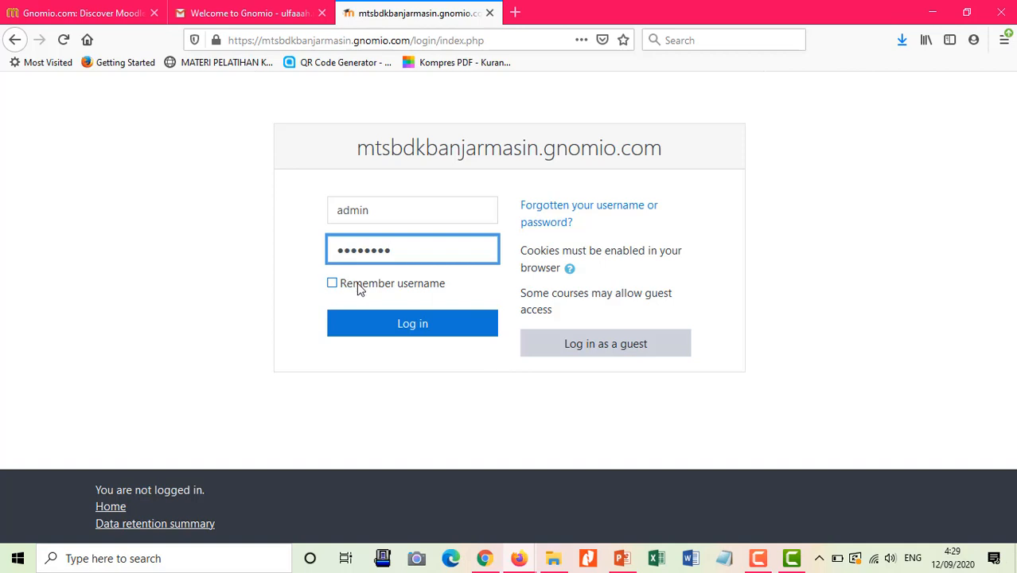
# - Enable Remember username, log in to the Moodle site, and decline saving the login in the browser
pyautogui.click(357, 288)
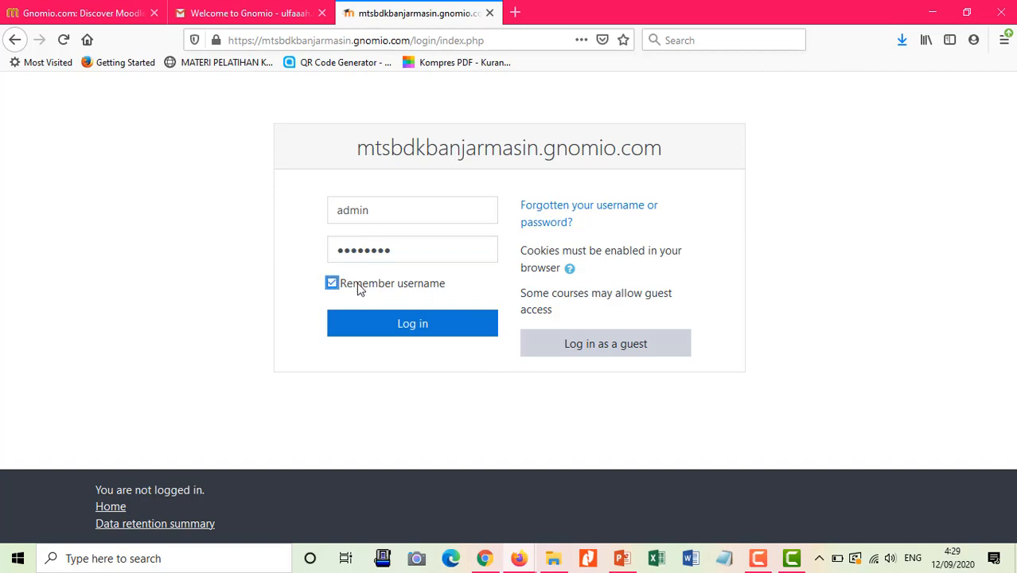
pyautogui.click(450, 338)
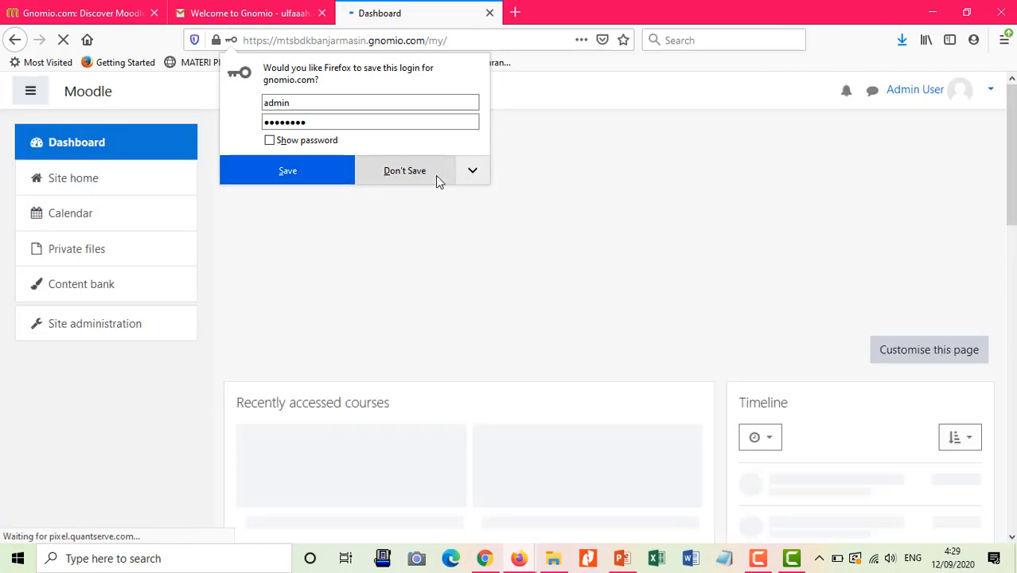
pyautogui.click(437, 175)
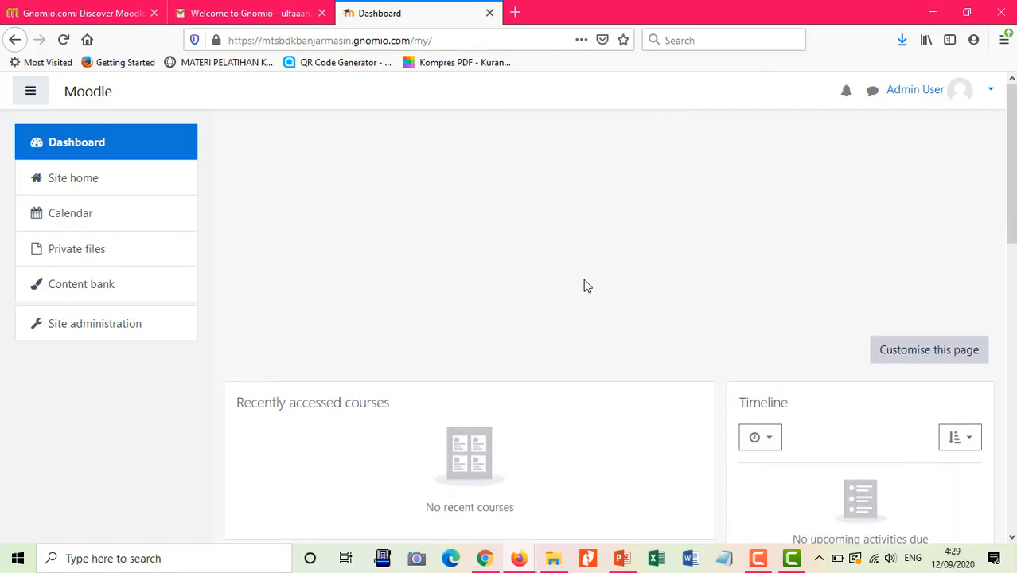
# - Look through the dashboard's blocks and the site home page down to its Available courses section
pyautogui.scroll(-5, 586, 285)
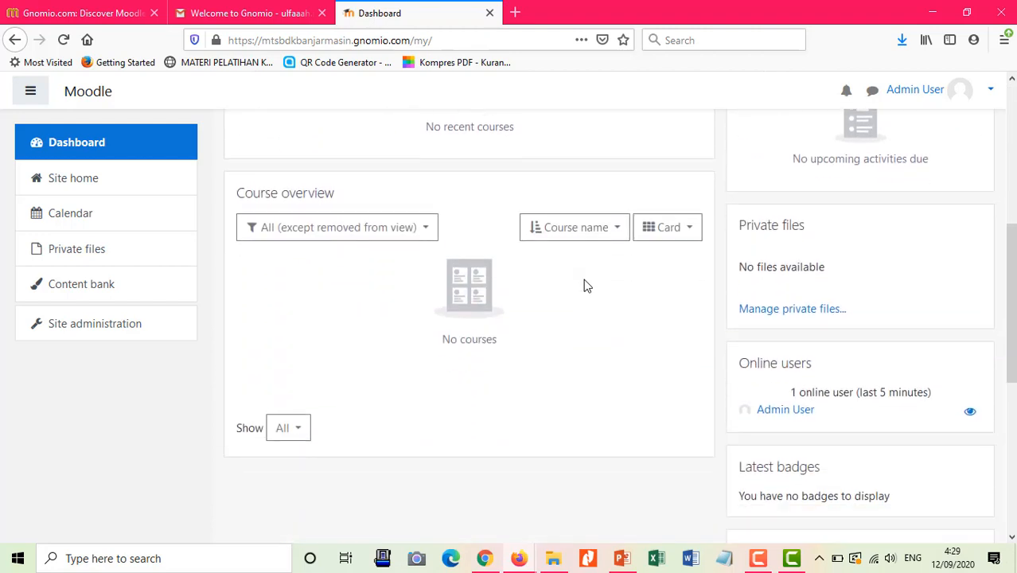
pyautogui.scroll(-4, 585, 285)
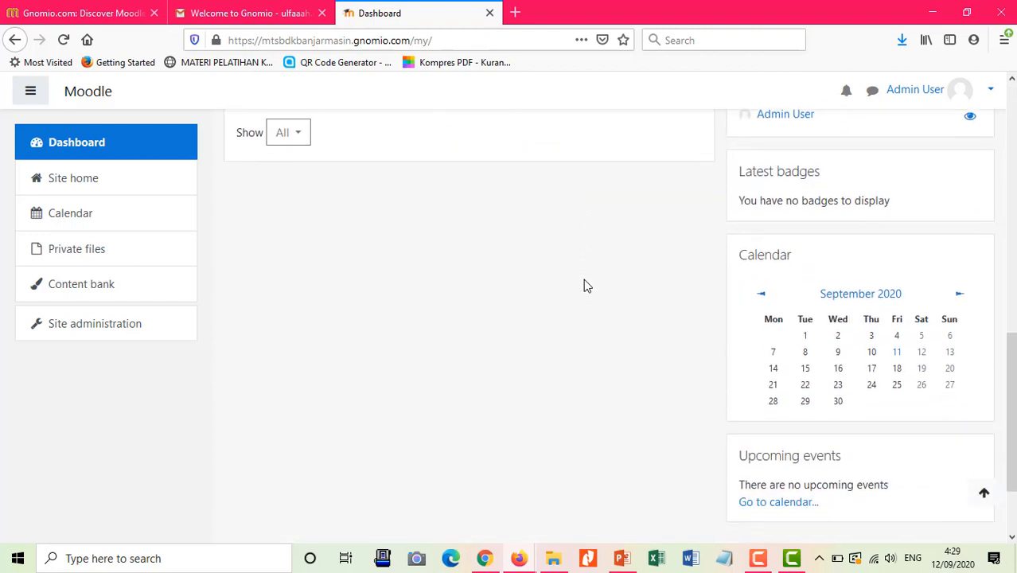
pyautogui.scroll(-2, 583, 285)
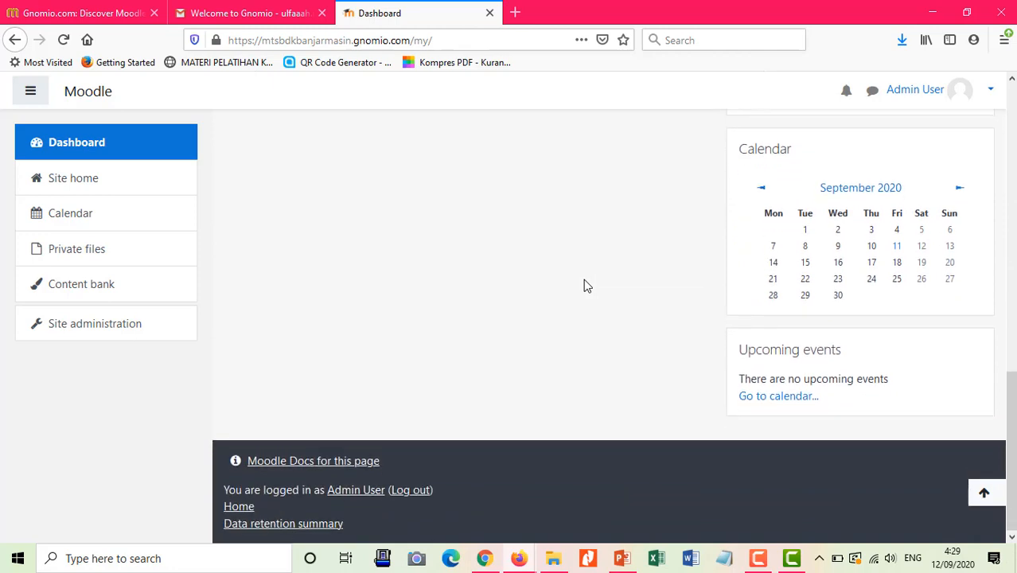
pyautogui.scroll(5, 585, 285)
pyautogui.scroll(6, 583, 278)
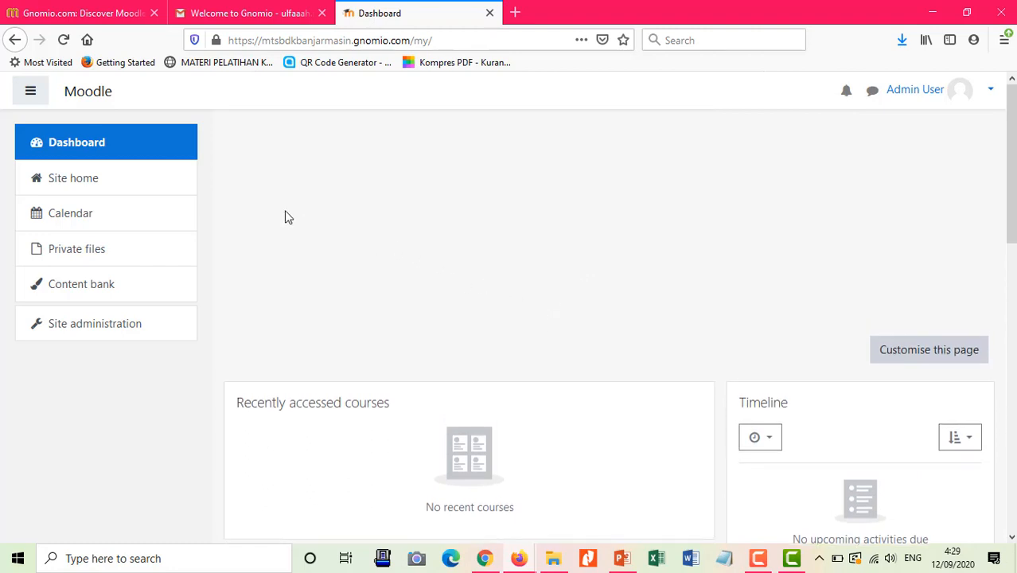
pyautogui.click(68, 185)
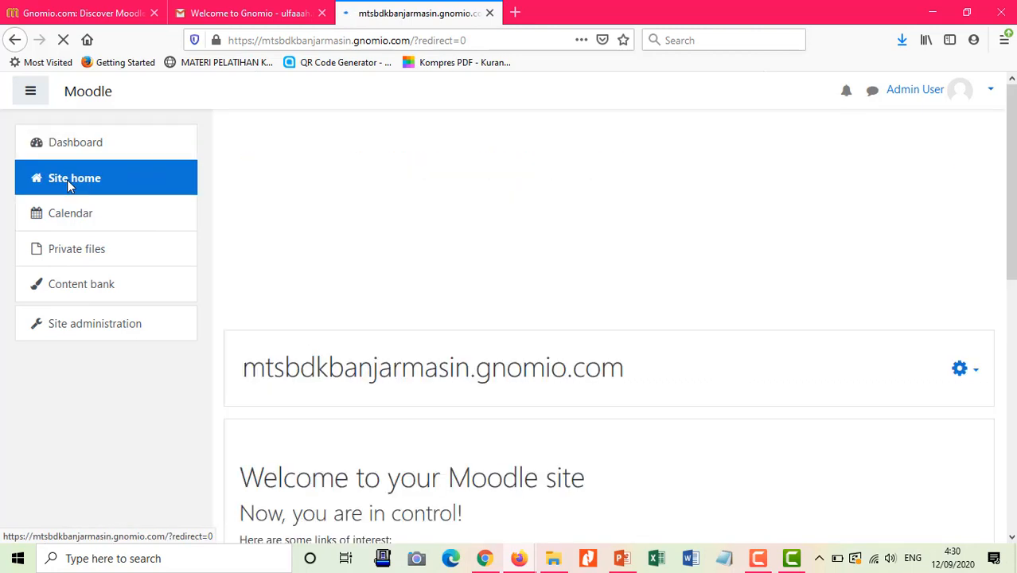
pyautogui.scroll(-3, 419, 215)
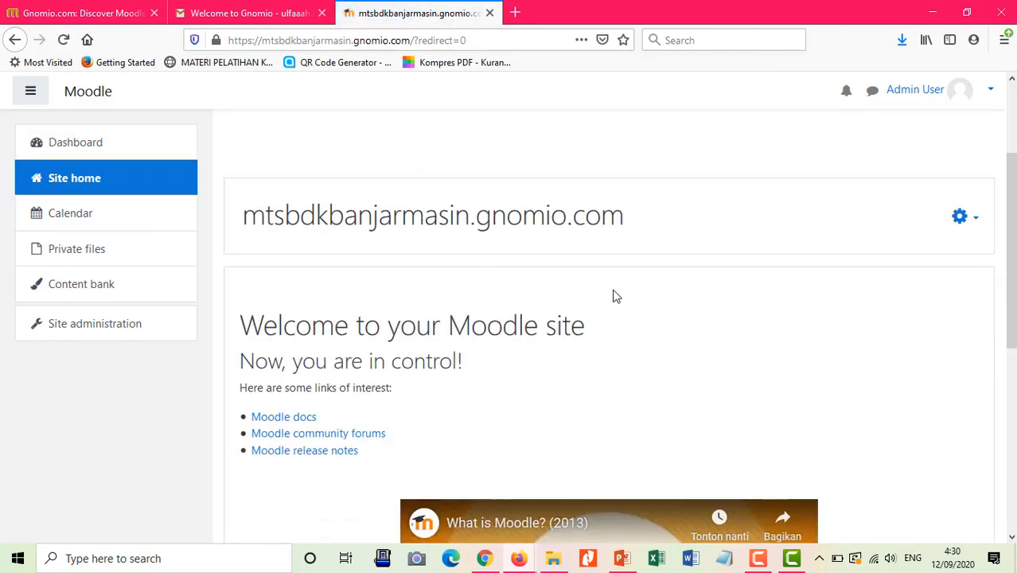
pyautogui.scroll(-2, 613, 296)
pyautogui.scroll(-2, 614, 296)
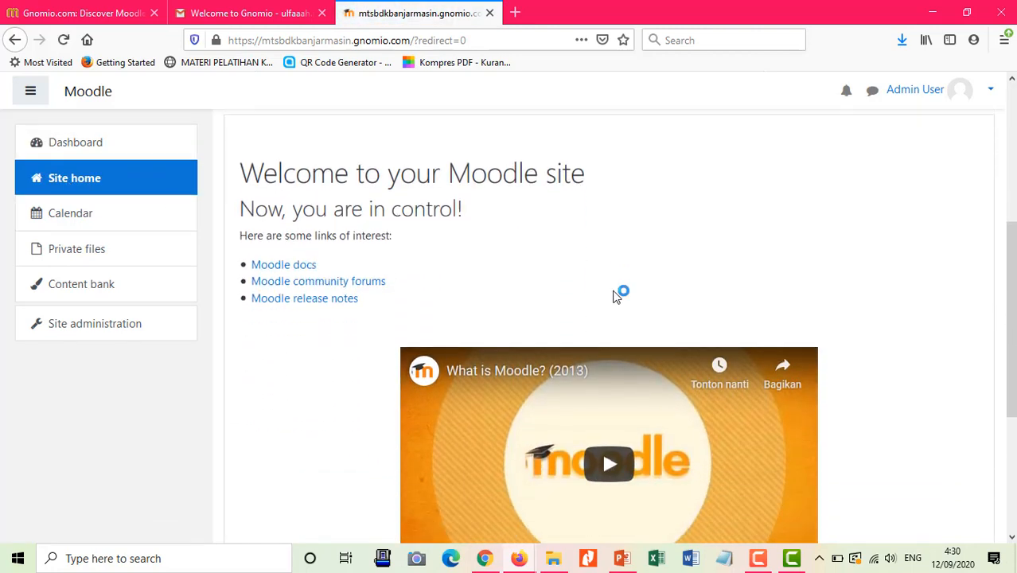
pyautogui.scroll(-3, 614, 296)
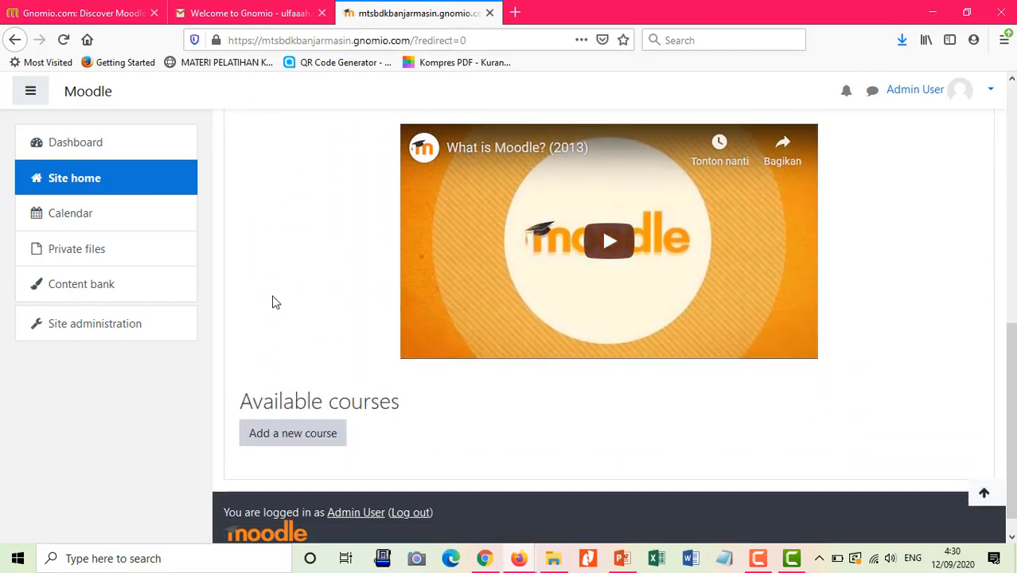
# - Open the site's Calendar page and look through the monthly calendar, the events key and the monthly view
pyautogui.scroll(2, 275, 302)
pyautogui.click(78, 214)
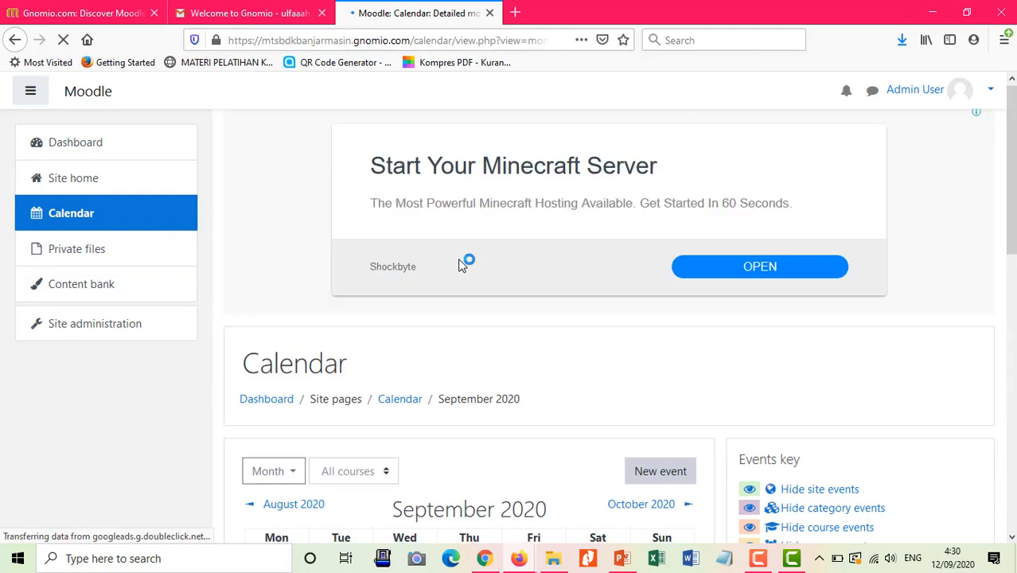
pyautogui.scroll(-4, 465, 263)
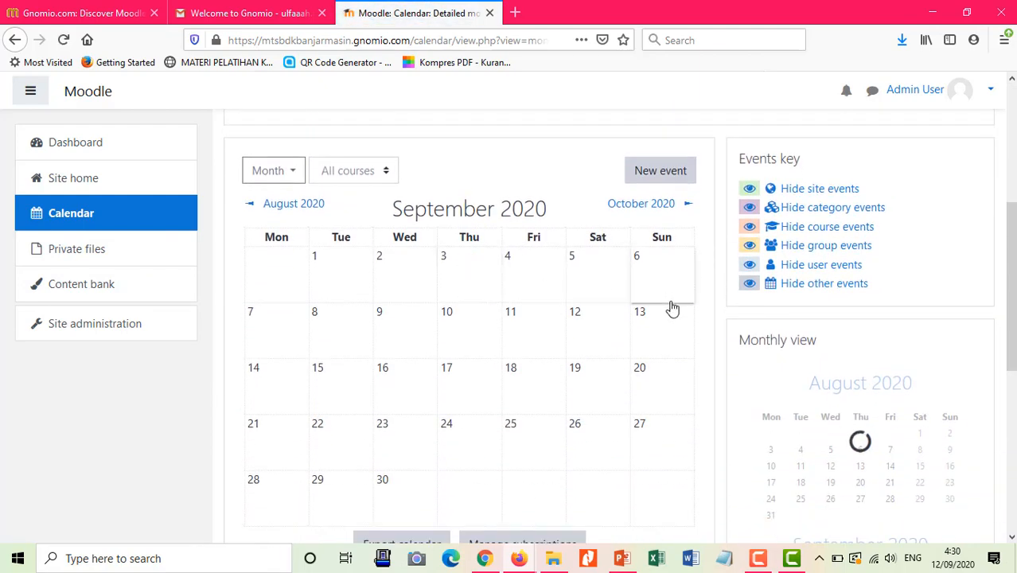
pyautogui.scroll(-2, 672, 309)
pyautogui.scroll(-3, 671, 307)
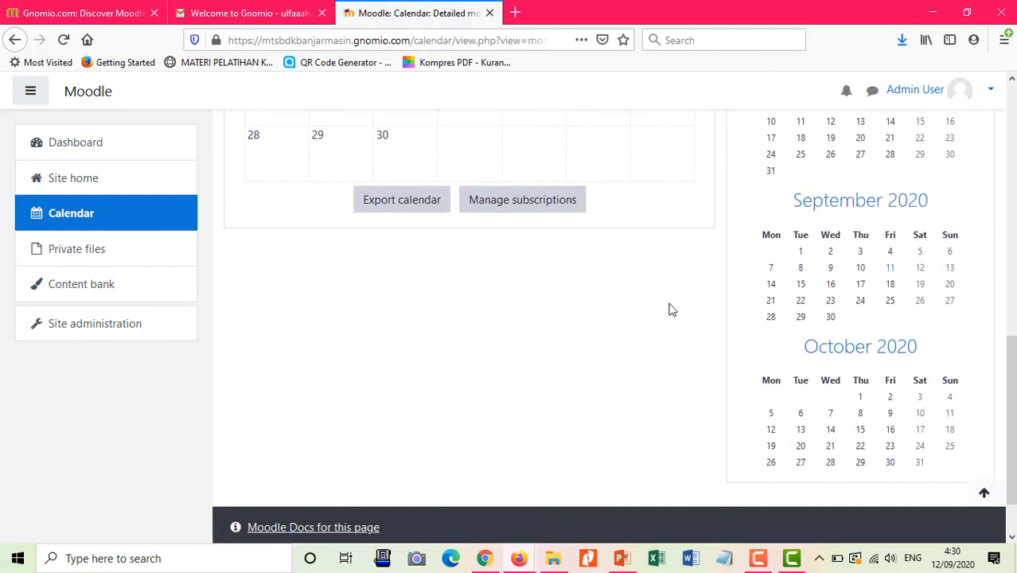
pyautogui.scroll(-1, 673, 309)
pyautogui.scroll(6, 671, 311)
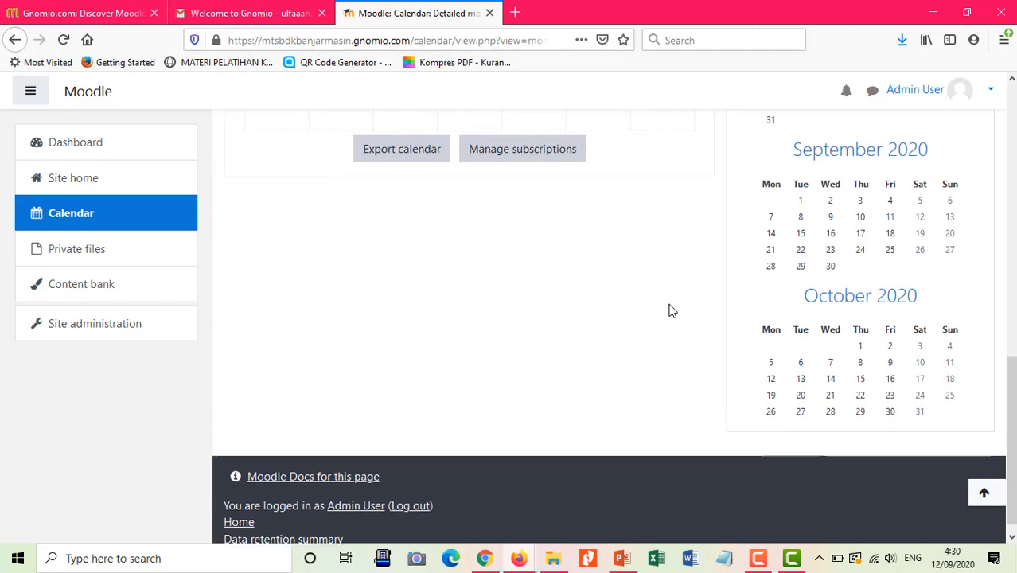
pyautogui.scroll(1, 665, 302)
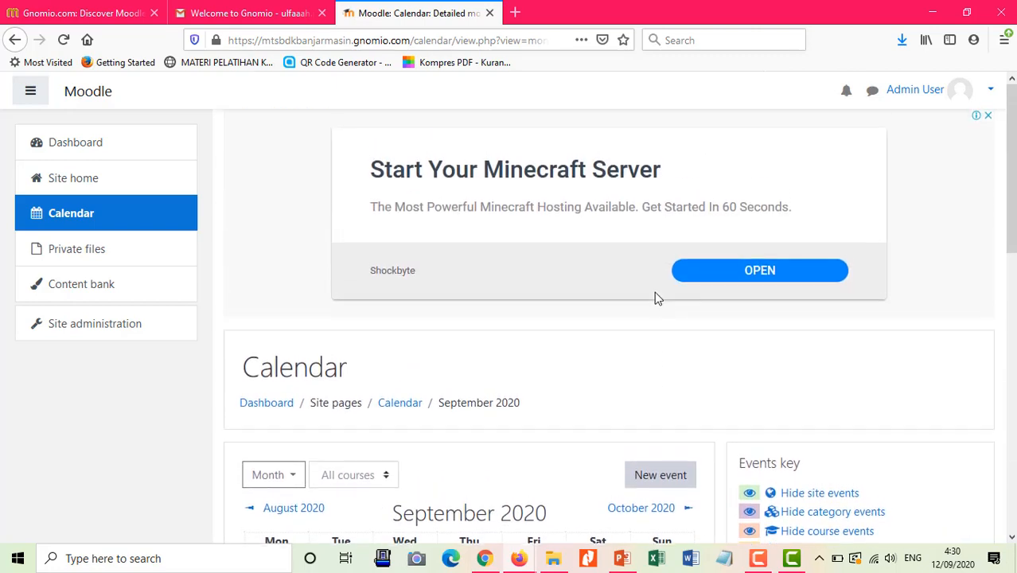
# - Look at the Private files page's file area and the Content bank page
pyautogui.click(88, 255)
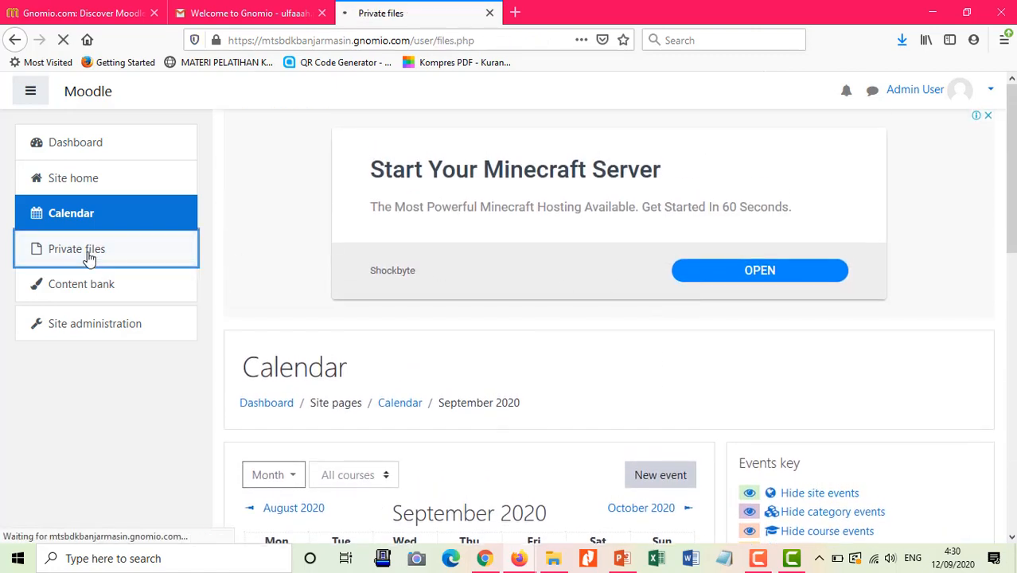
pyautogui.scroll(-5, 557, 298)
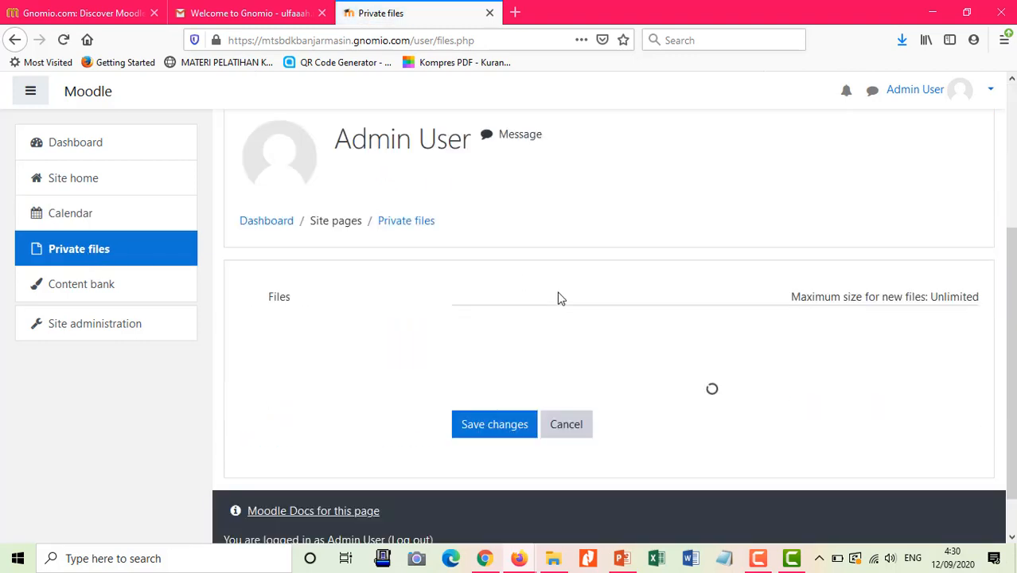
pyautogui.scroll(-1, 558, 298)
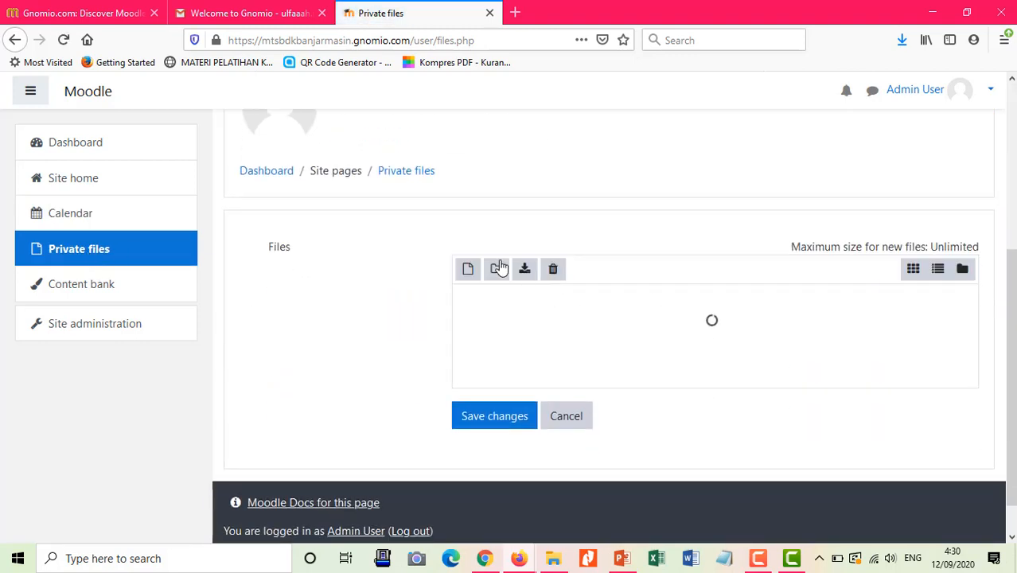
pyautogui.click(84, 294)
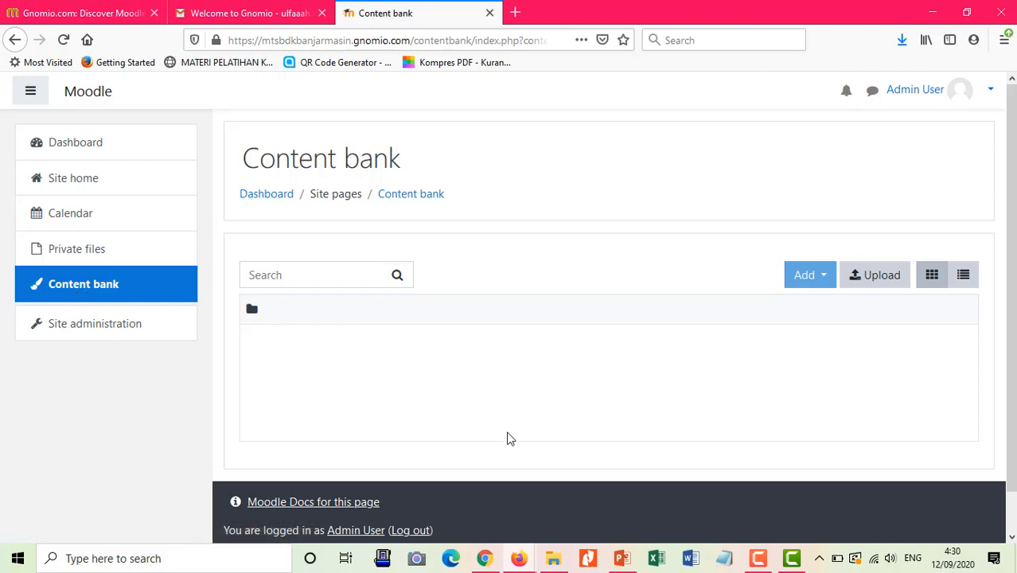
pyautogui.scroll(-1, 418, 432)
pyautogui.scroll(1, 345, 394)
# - Open Site administration and look through its settings categories from Notifications down to MoodleNet
pyautogui.click(51, 337)
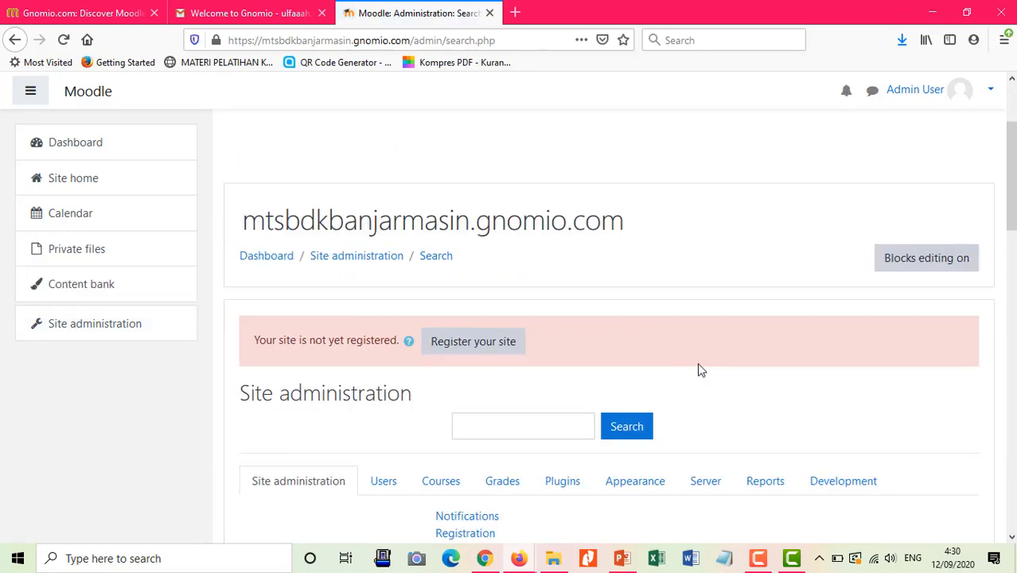
pyautogui.scroll(-3, 636, 310)
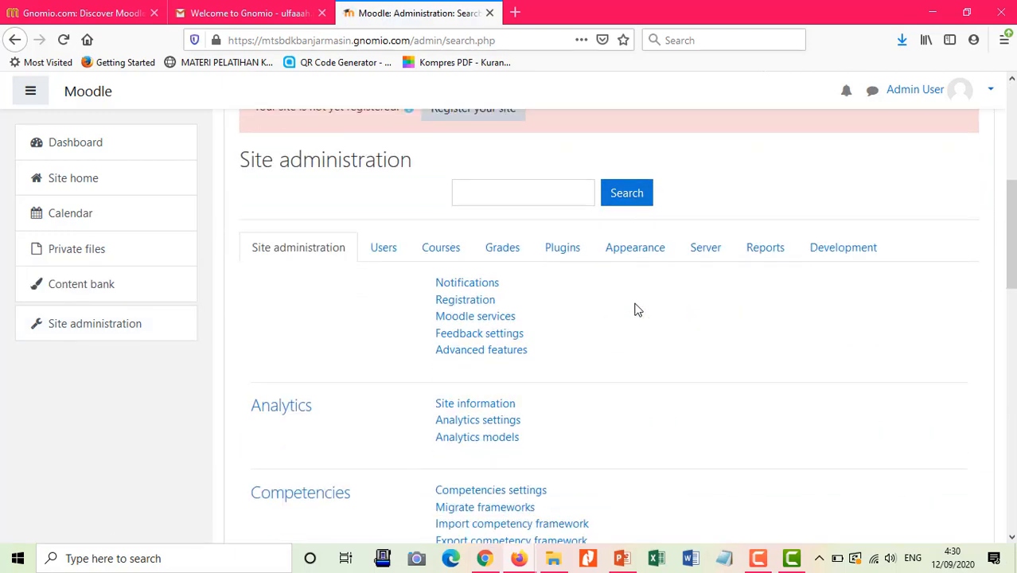
pyautogui.scroll(2, 637, 309)
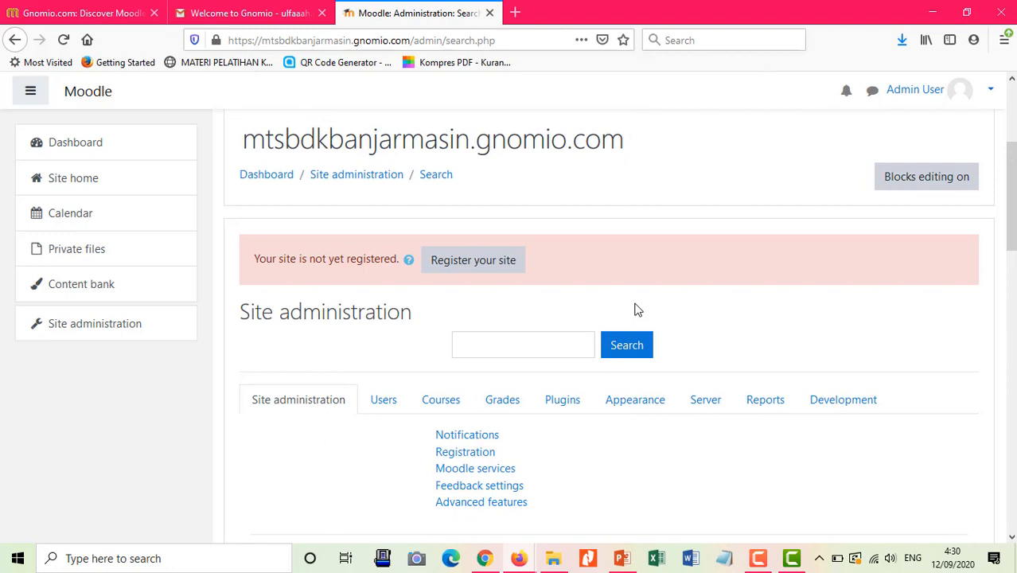
pyautogui.scroll(-3, 637, 310)
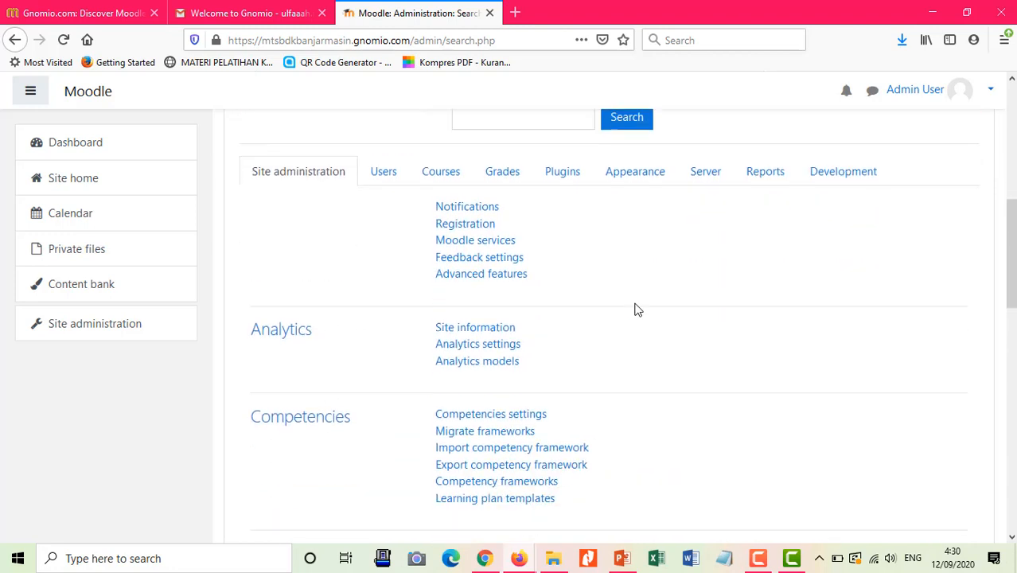
pyautogui.scroll(-8, 637, 309)
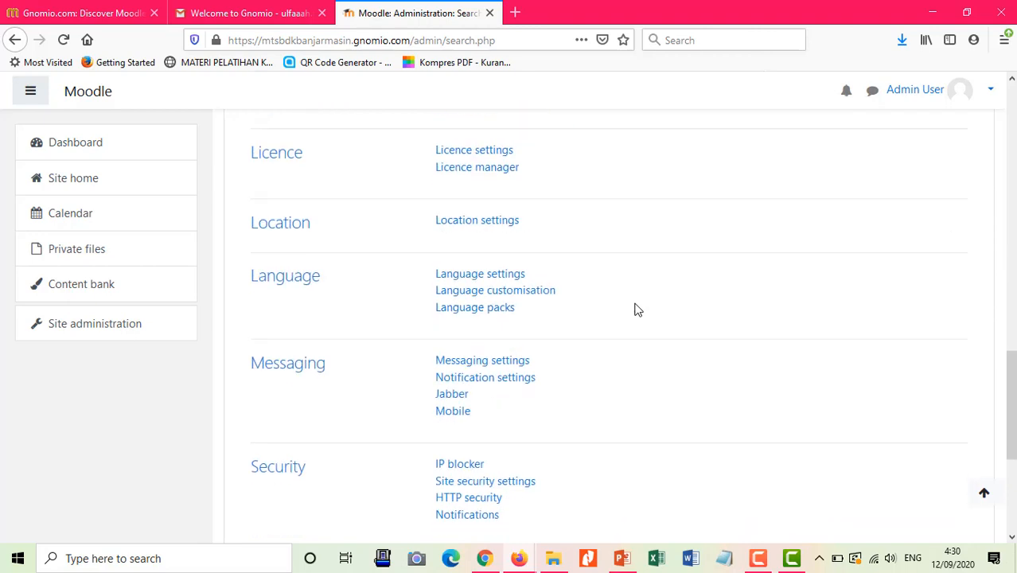
pyautogui.scroll(-4, 637, 309)
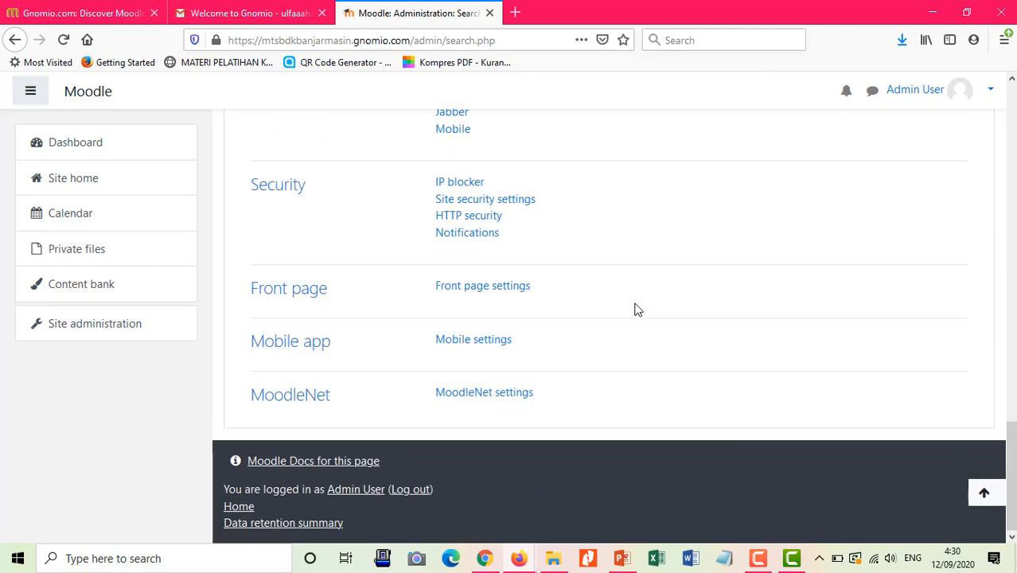
pyautogui.scroll(15, 637, 310)
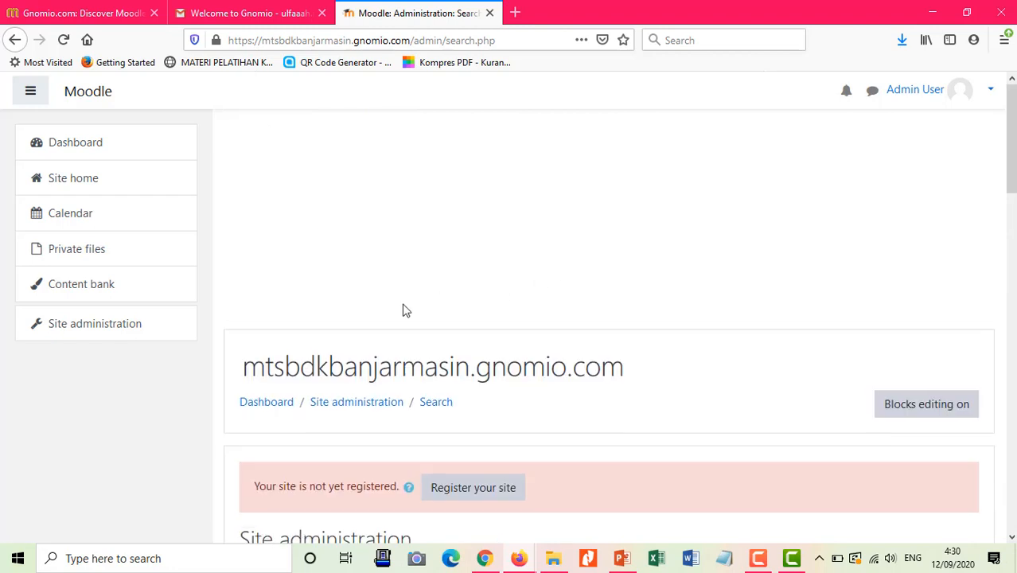
pyautogui.scroll(-1, 366, 287)
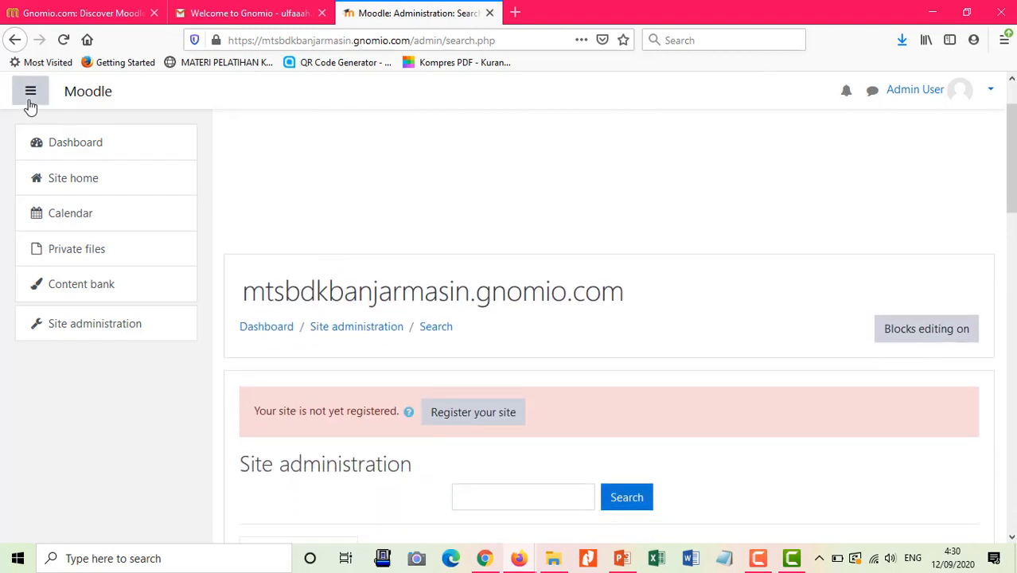
# - Return to the Dashboard, then collapse the navigation drawer and expand it again
pyautogui.click(57, 153)
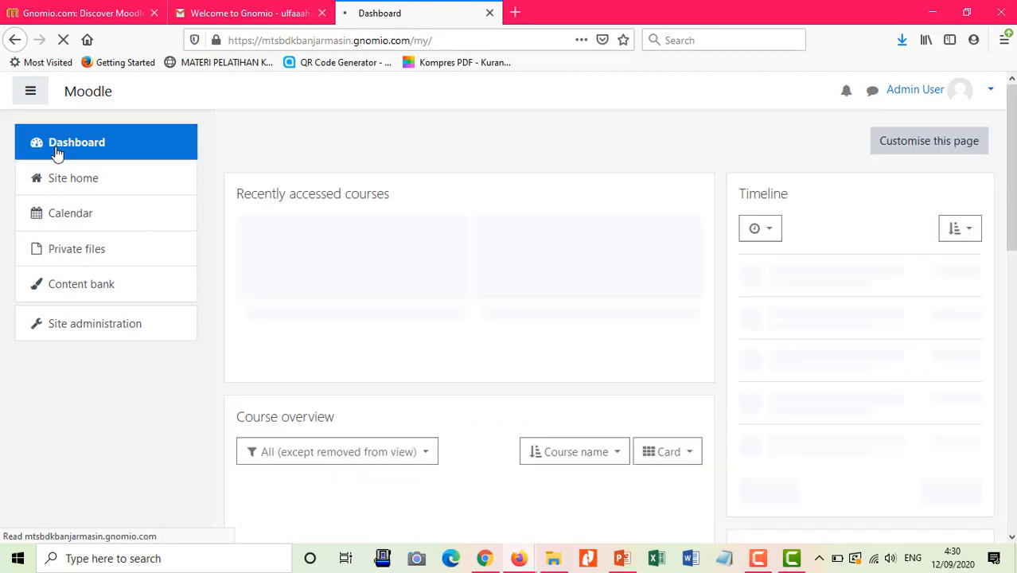
pyautogui.click(30, 92)
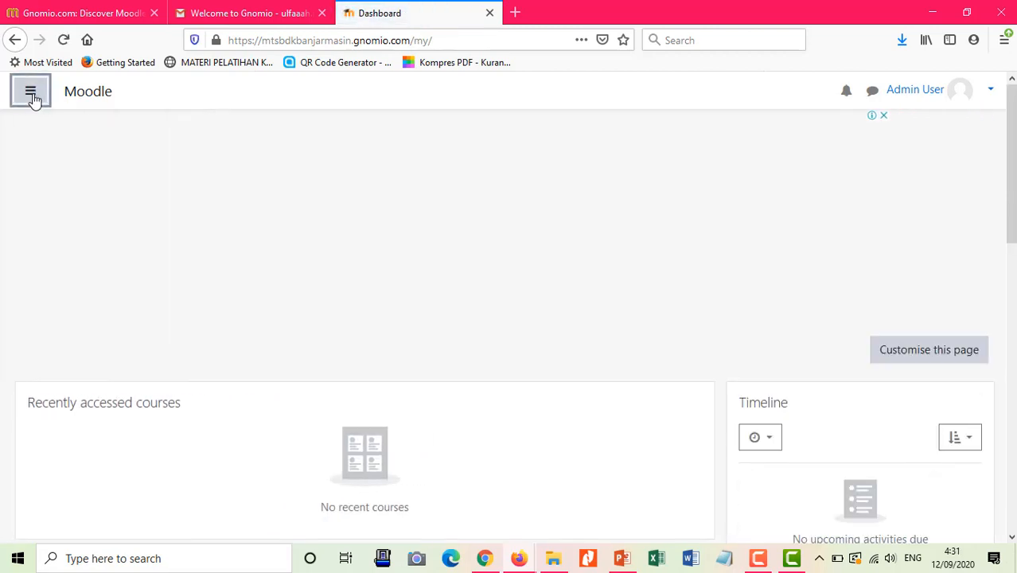
pyautogui.click(31, 94)
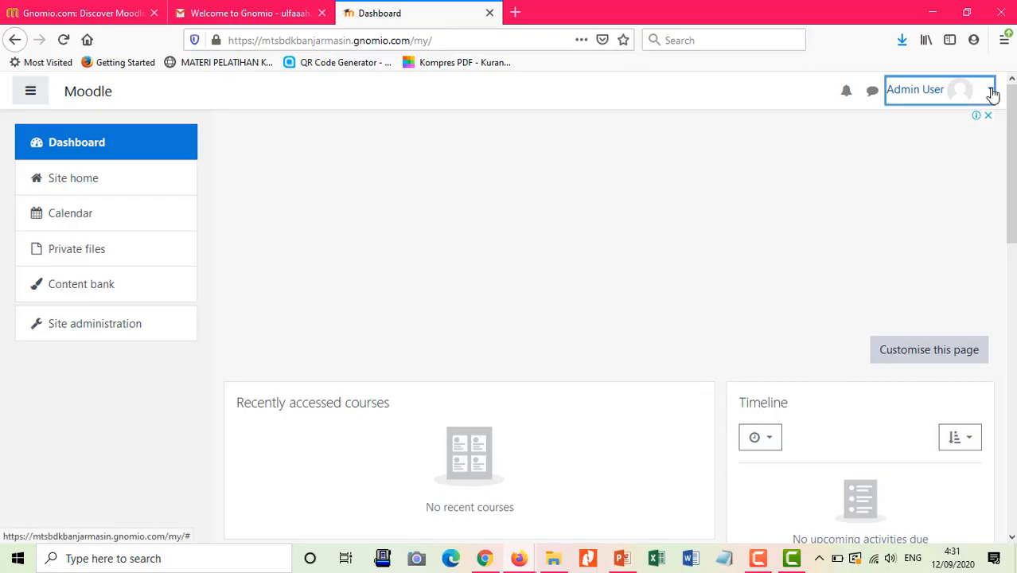
# - Open the administrator's own profile page and look through its user details, reports and login activity
pyautogui.click(993, 94)
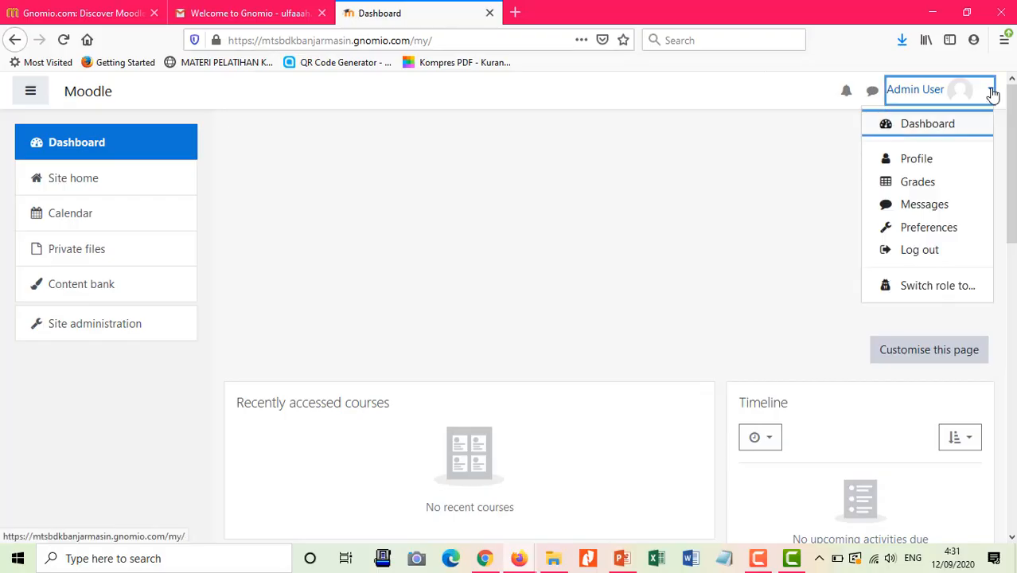
pyautogui.click(921, 167)
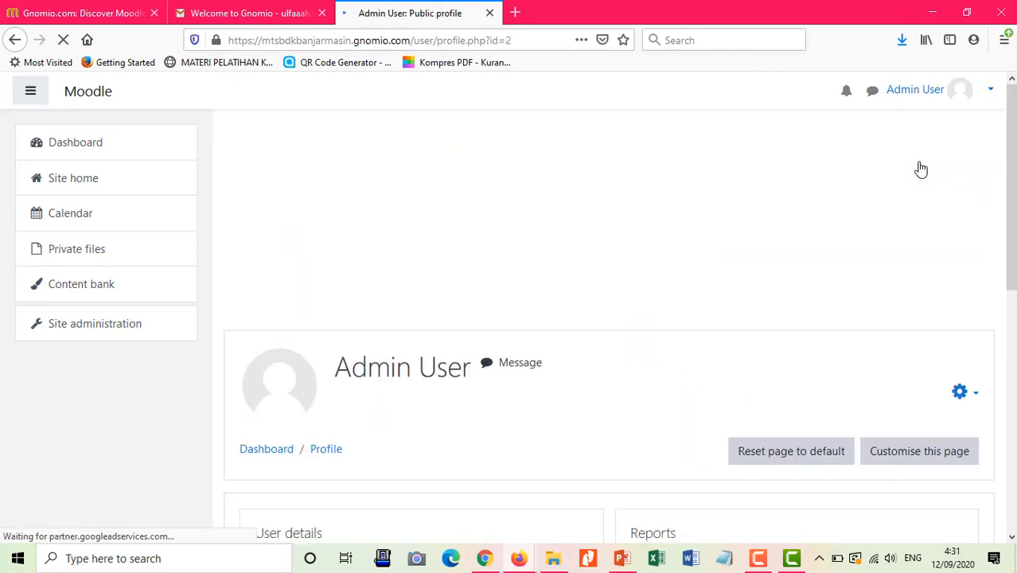
pyautogui.scroll(-5, 587, 227)
pyautogui.scroll(-3, 590, 229)
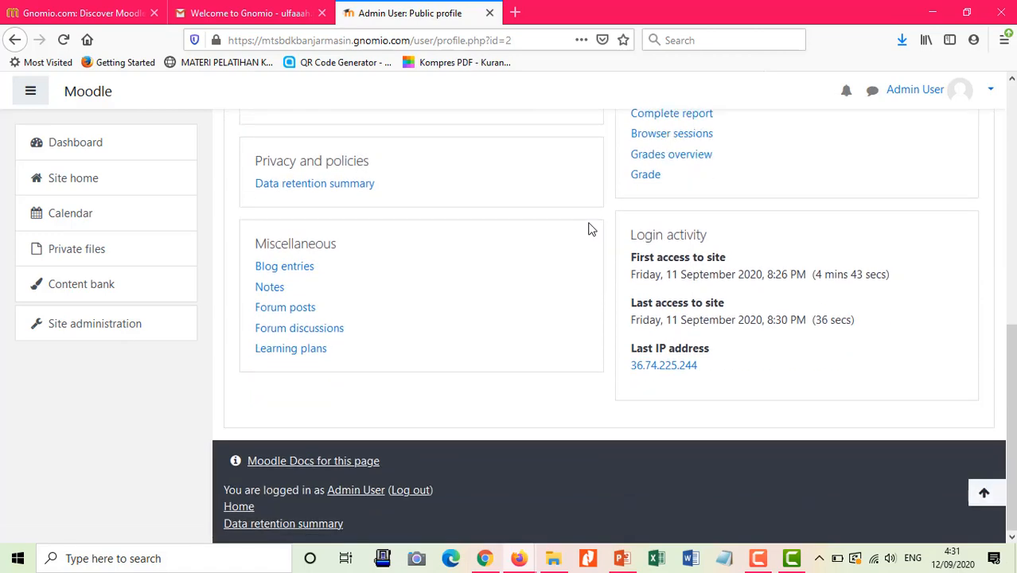
pyautogui.scroll(7, 590, 229)
pyautogui.scroll(-2, 567, 261)
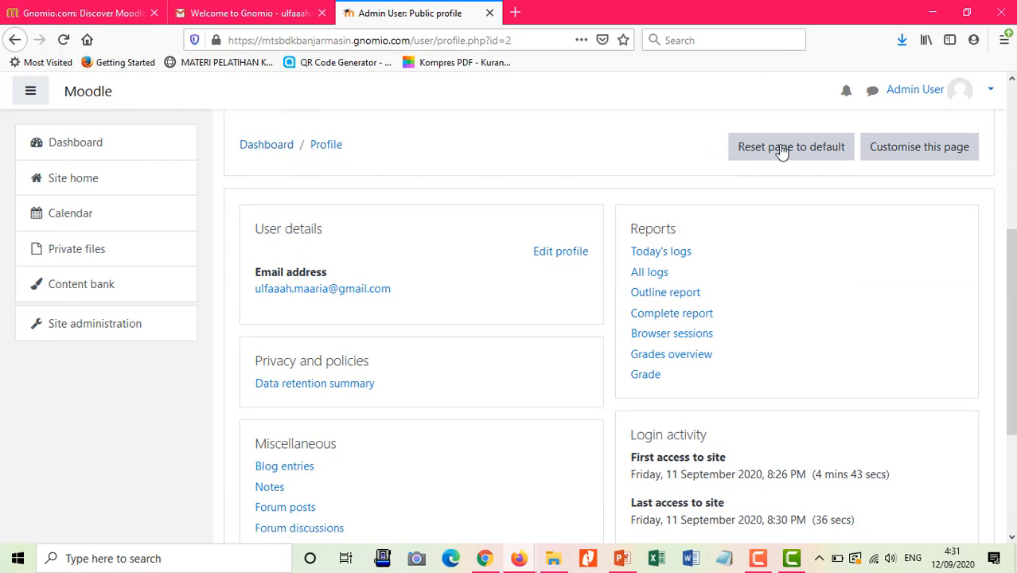
# - Turn on customising for the profile page and look through its sections down to Login activity
pyautogui.click(910, 153)
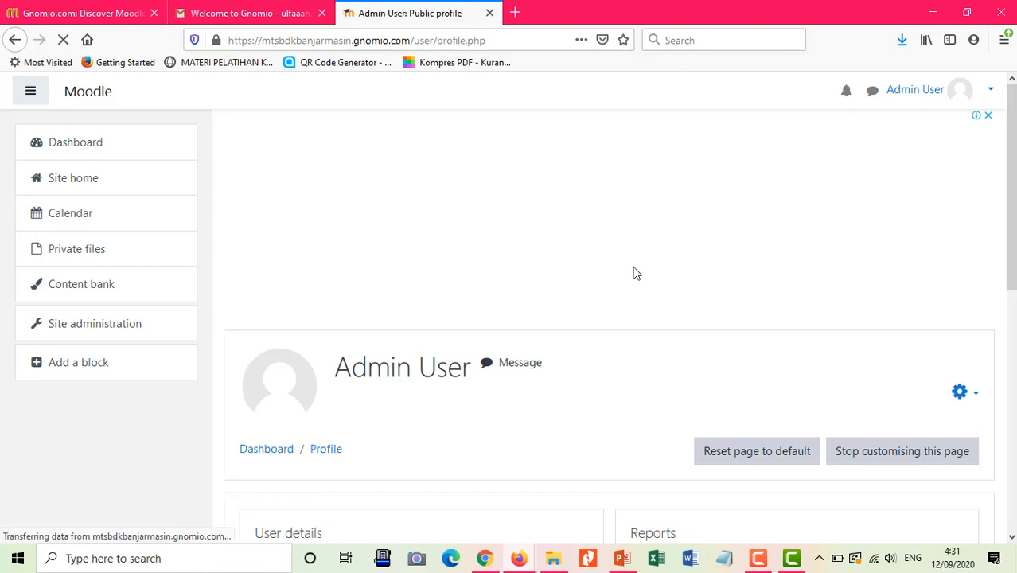
pyautogui.scroll(-2, 637, 273)
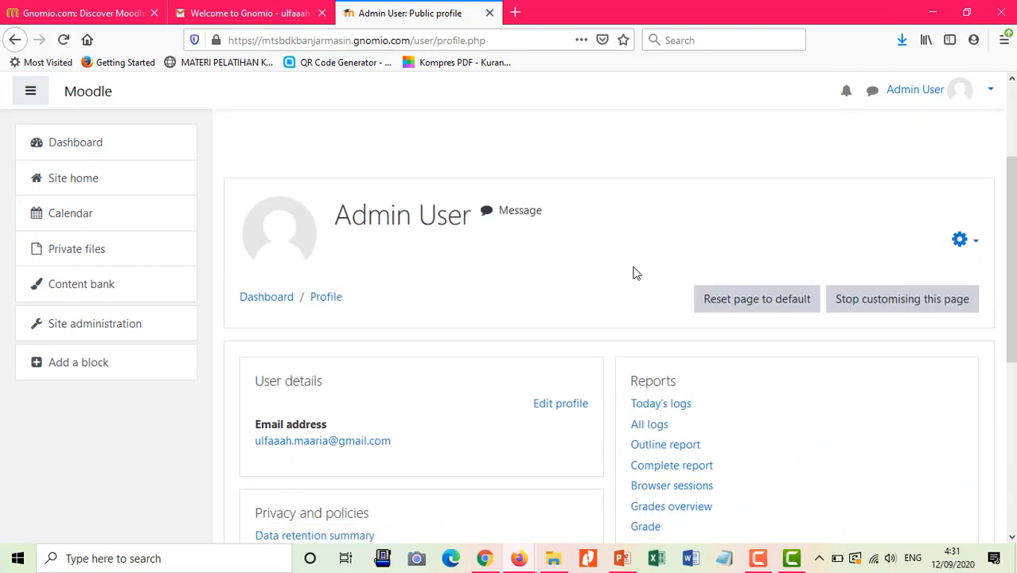
pyautogui.scroll(-1, 637, 273)
pyautogui.scroll(-1, 637, 273)
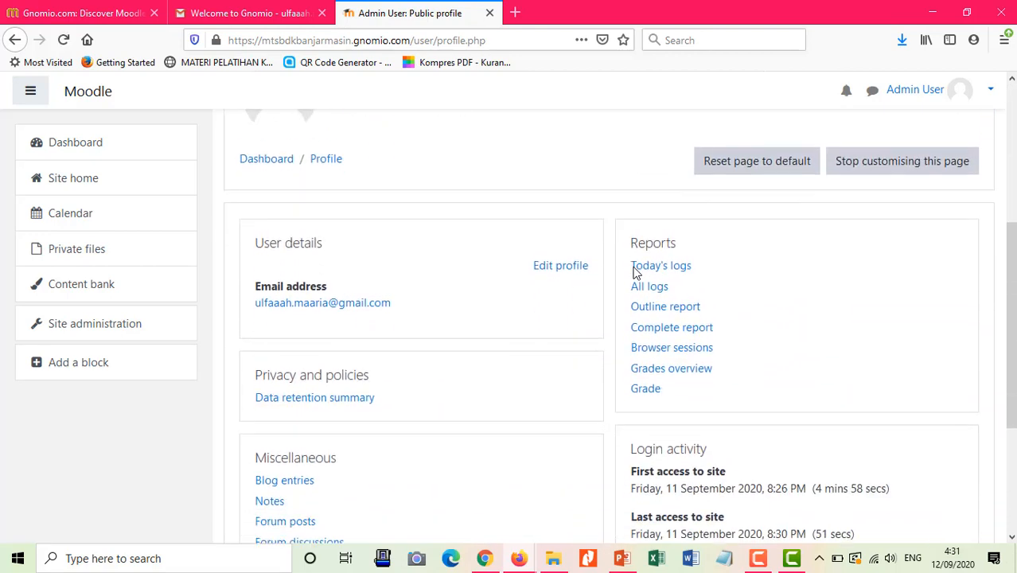
pyautogui.scroll(-2, 619, 286)
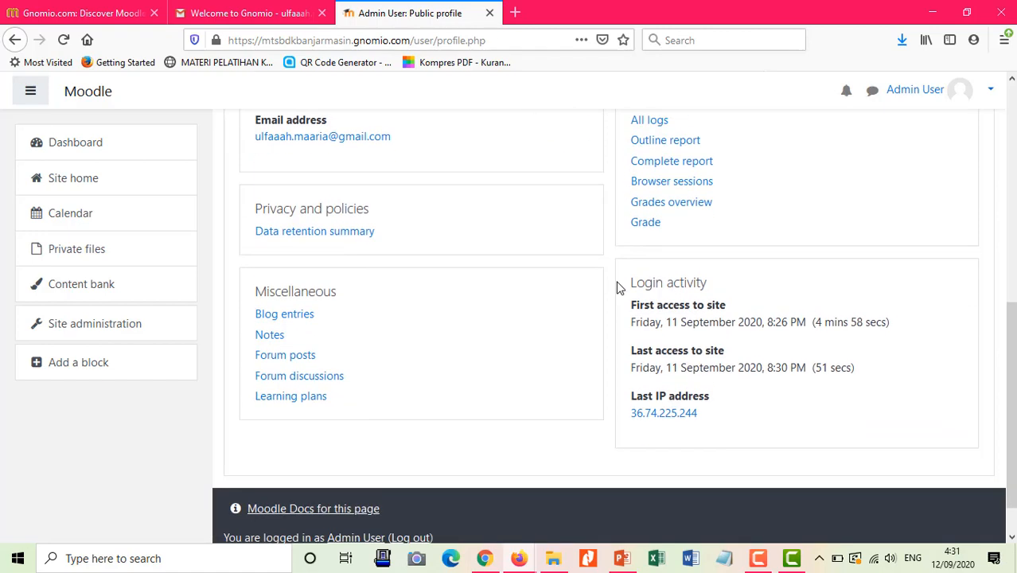
pyautogui.scroll(-1, 617, 282)
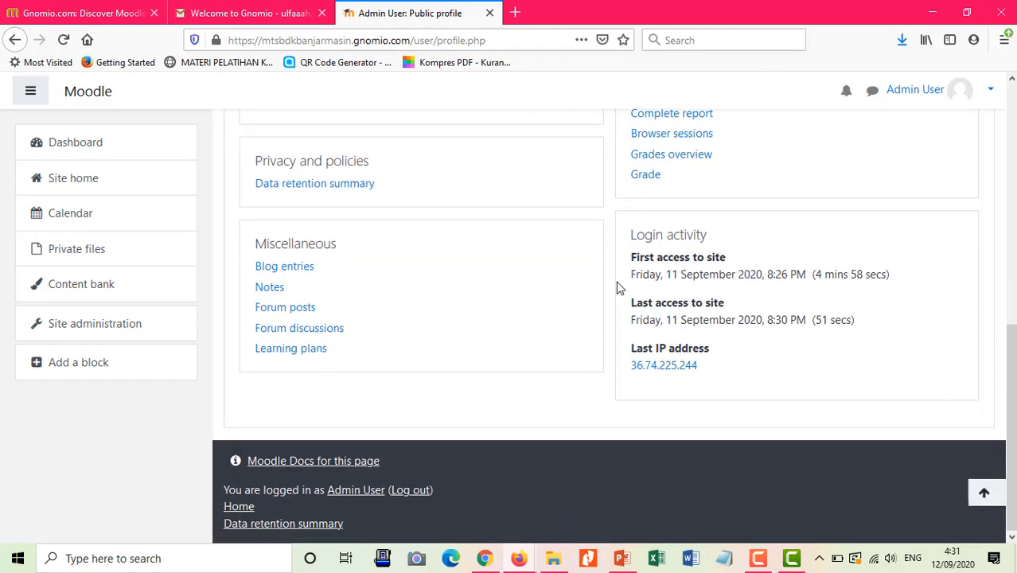
pyautogui.scroll(4, 617, 282)
pyautogui.scroll(-1, 358, 262)
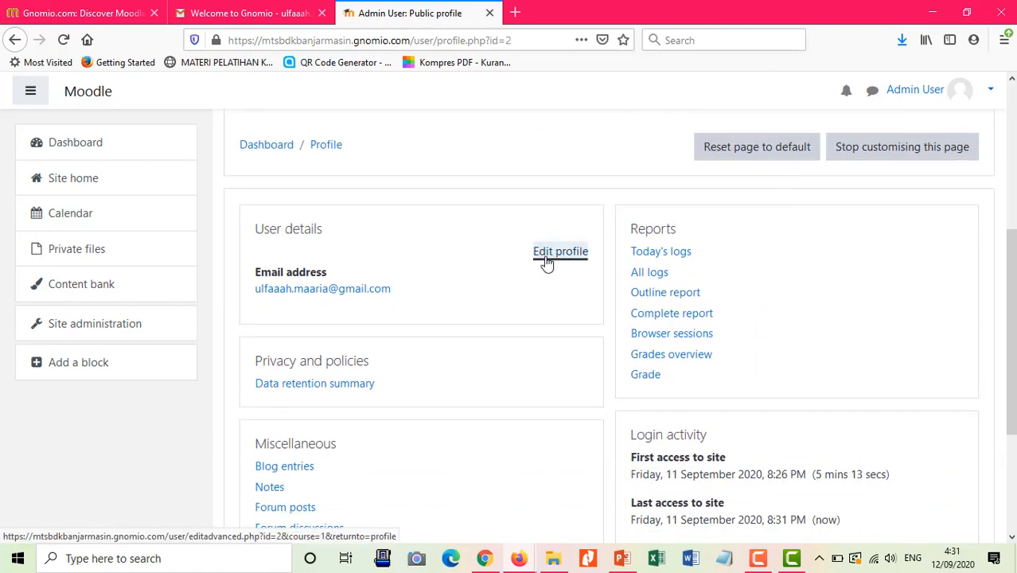
# - Open the administrator's profile for editing and review the General fields from Username down to Description
pyautogui.click(547, 263)
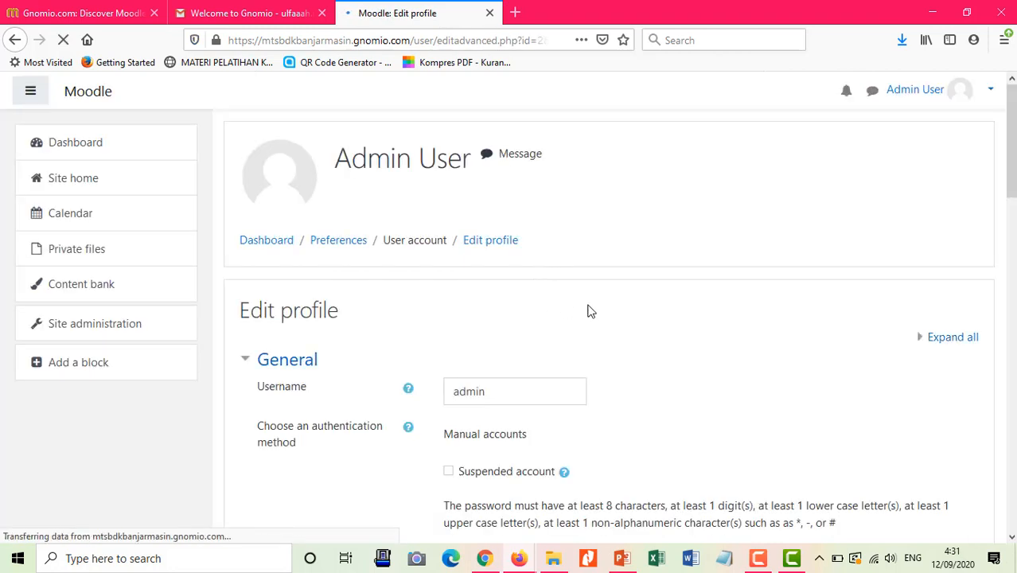
pyautogui.scroll(-3, 578, 291)
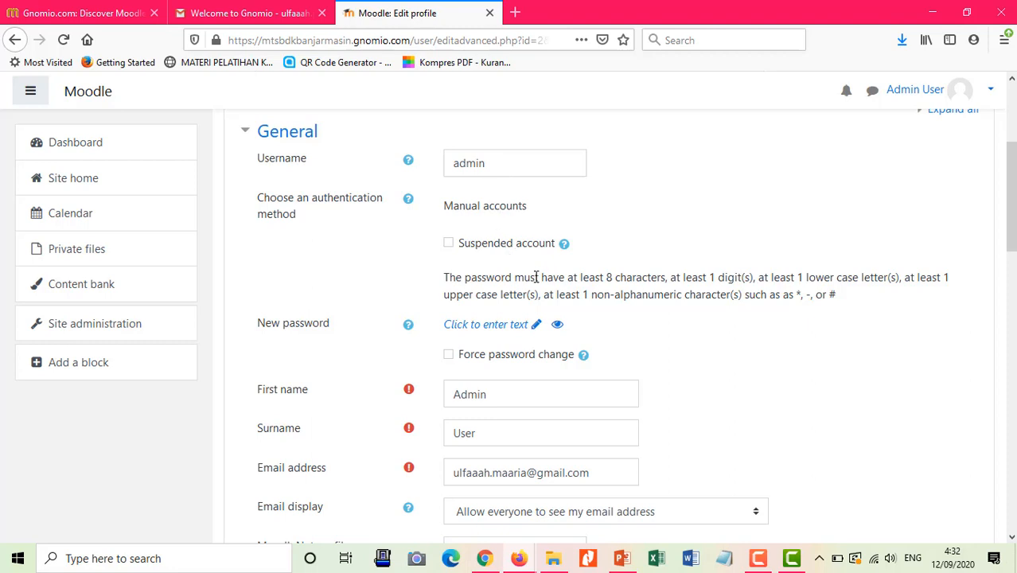
pyautogui.scroll(-2, 525, 323)
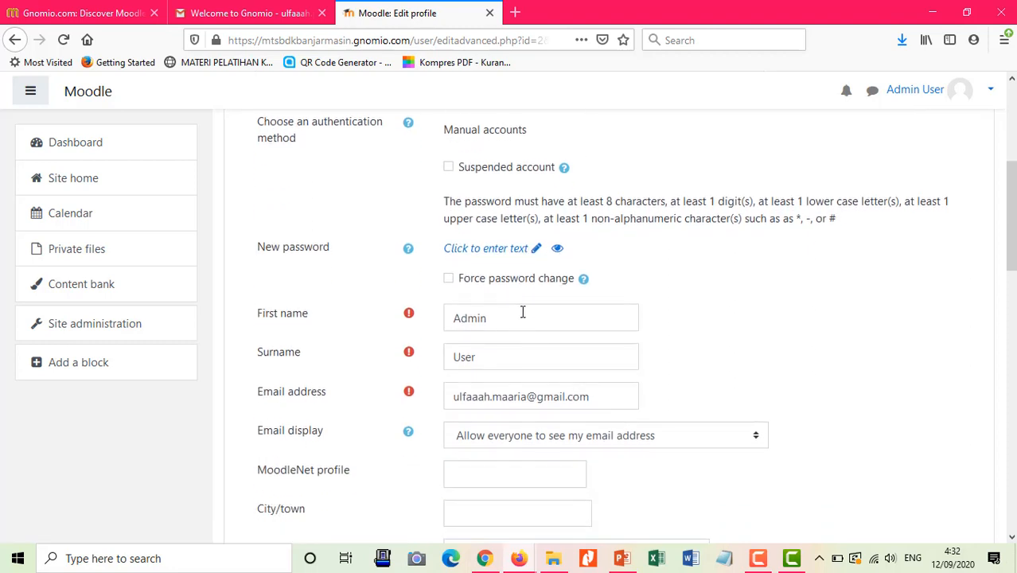
pyautogui.scroll(-2, 521, 311)
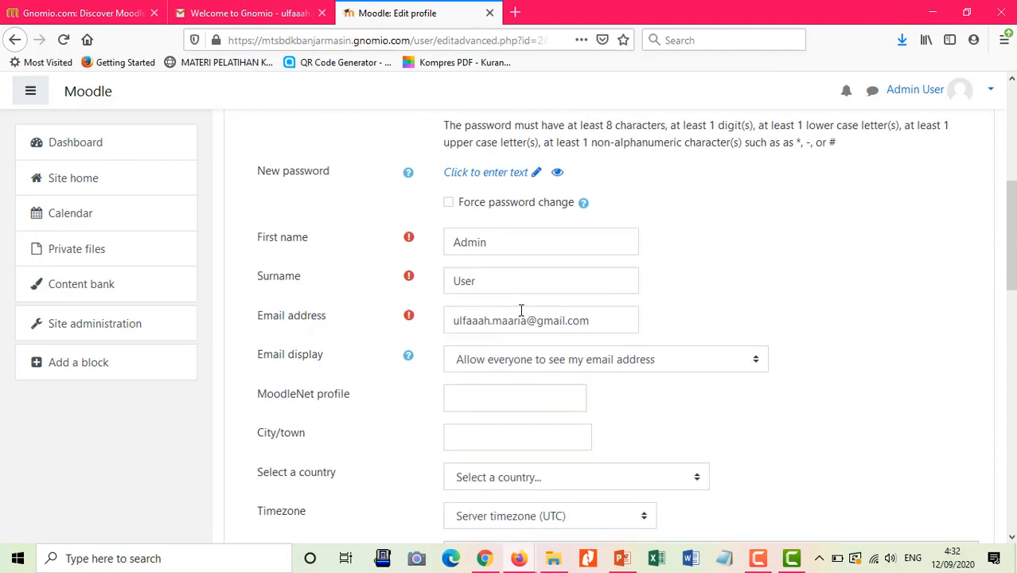
pyautogui.scroll(-2, 521, 311)
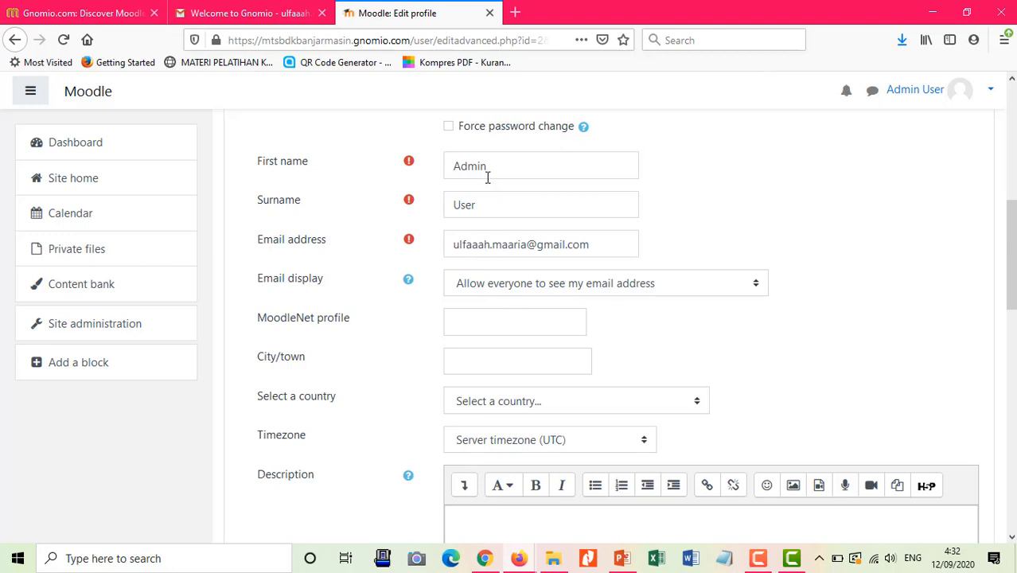
# - Change the administrator's first name to "MTs" and the surname to "BDK Banjarmasin" in the profile form
pyautogui.moveTo(495, 170); pyautogui.dragTo(443, 160)
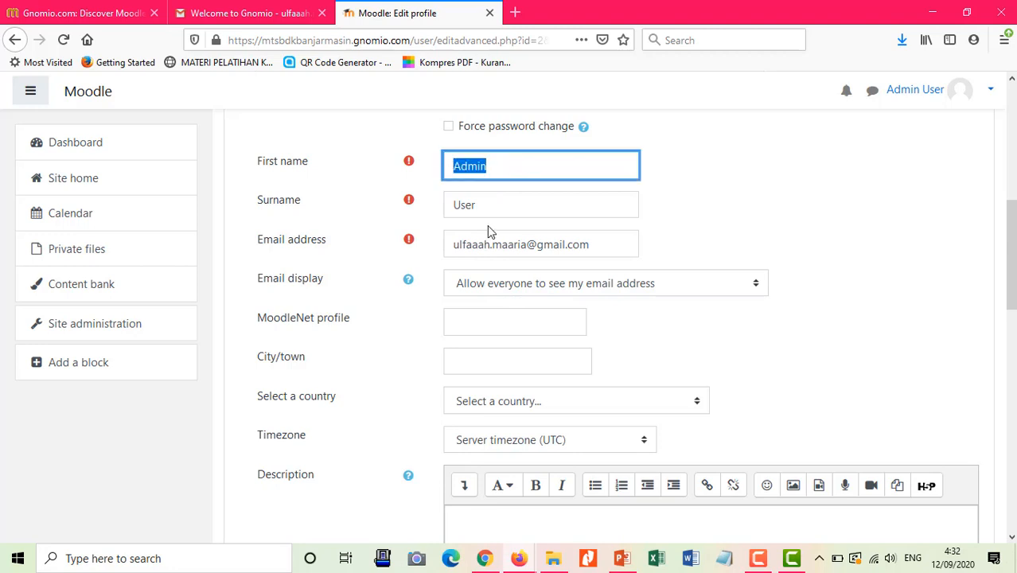
pyautogui.moveTo(622, 558)
pyautogui.write('MTs')
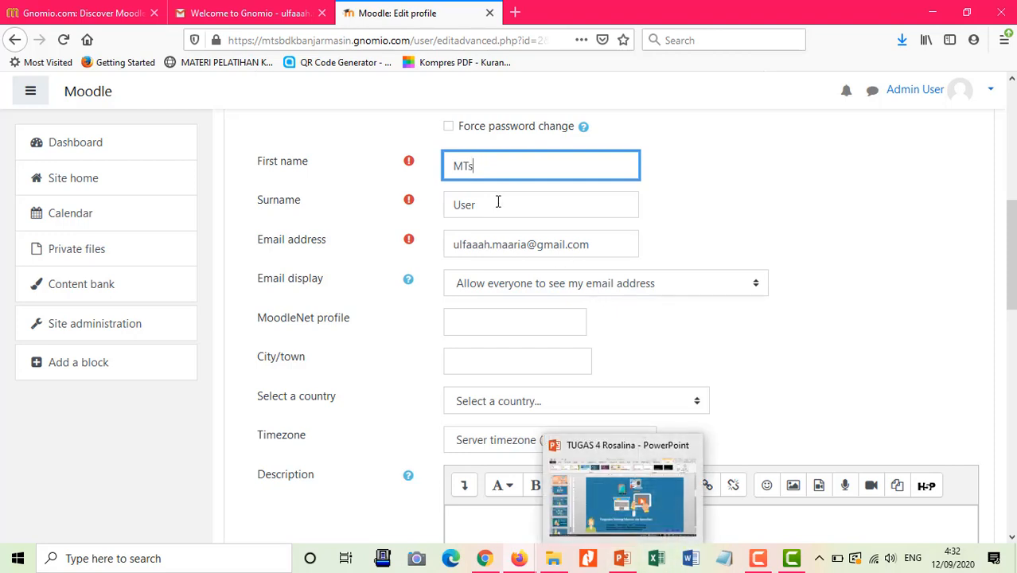
pyautogui.press('Tab')
pyautogui.write('B')
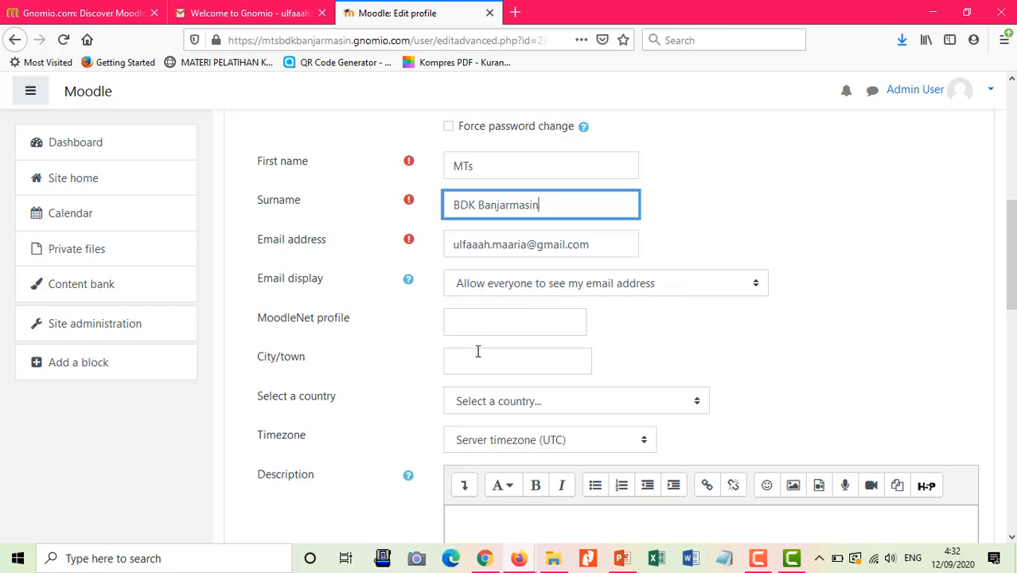
# - Enter Banjarbaru as the profile's city/town and choose Indonesia as the country
pyautogui.click(538, 366)
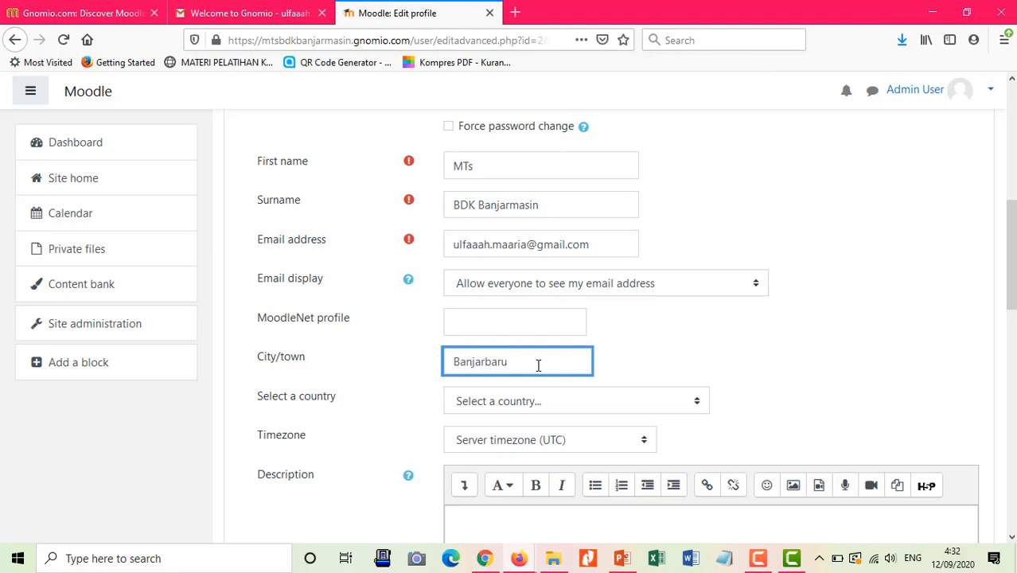
pyautogui.click(698, 406)
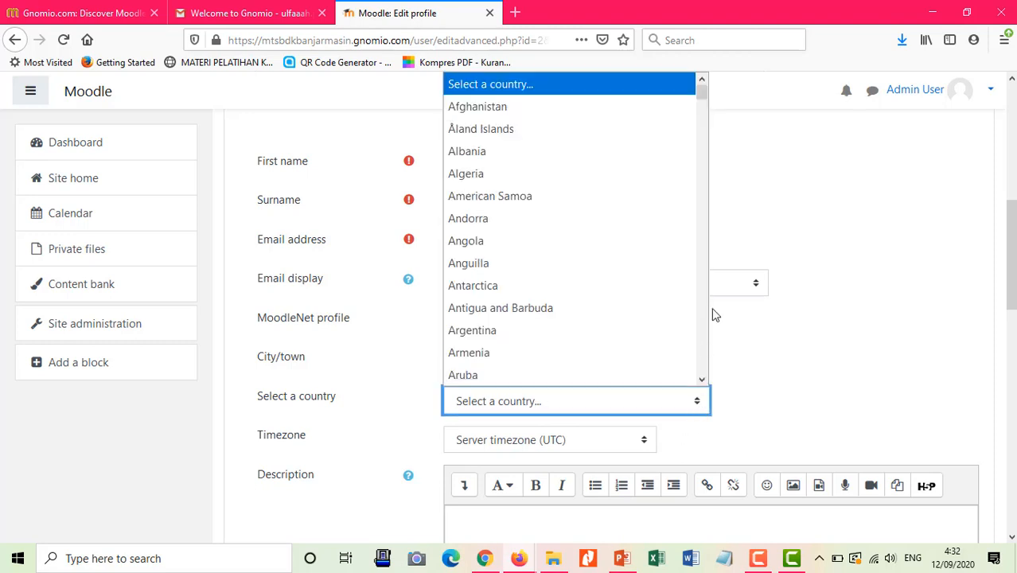
pyautogui.moveTo(704, 96); pyautogui.dragTo(709, 202)
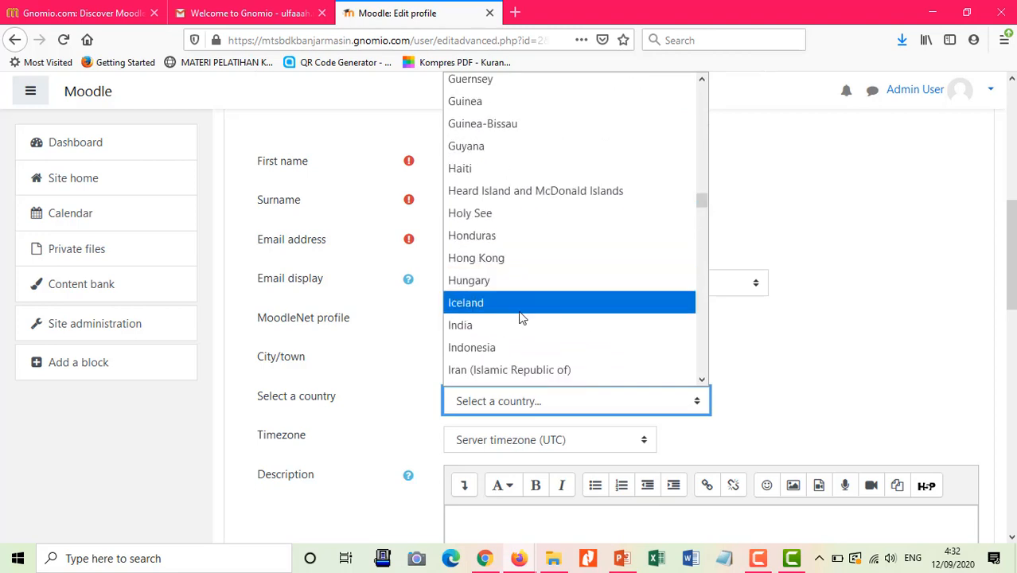
pyautogui.click(483, 346)
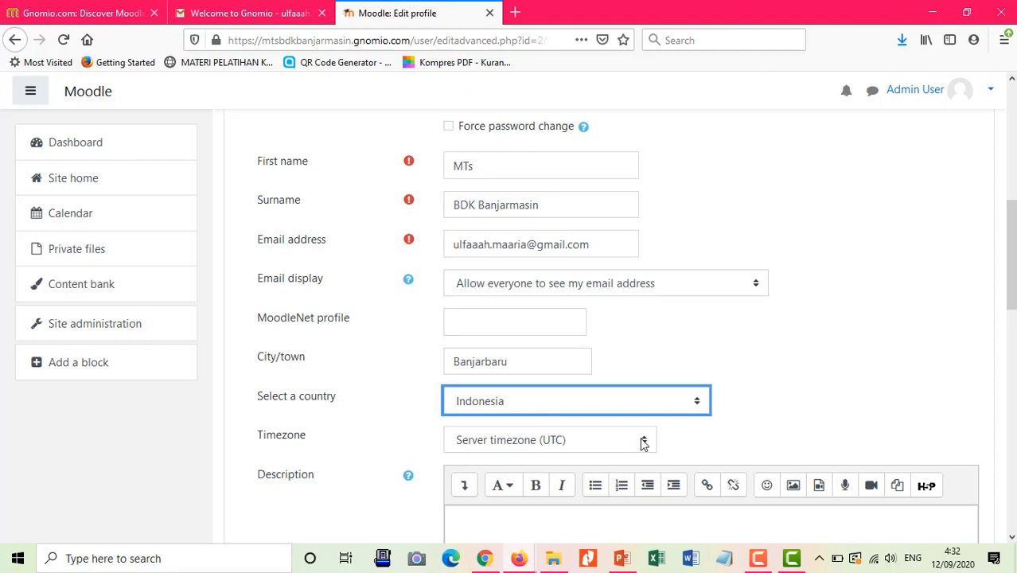
# - Set the profile's timezone to Asia/Bangkok
pyautogui.click(643, 444)
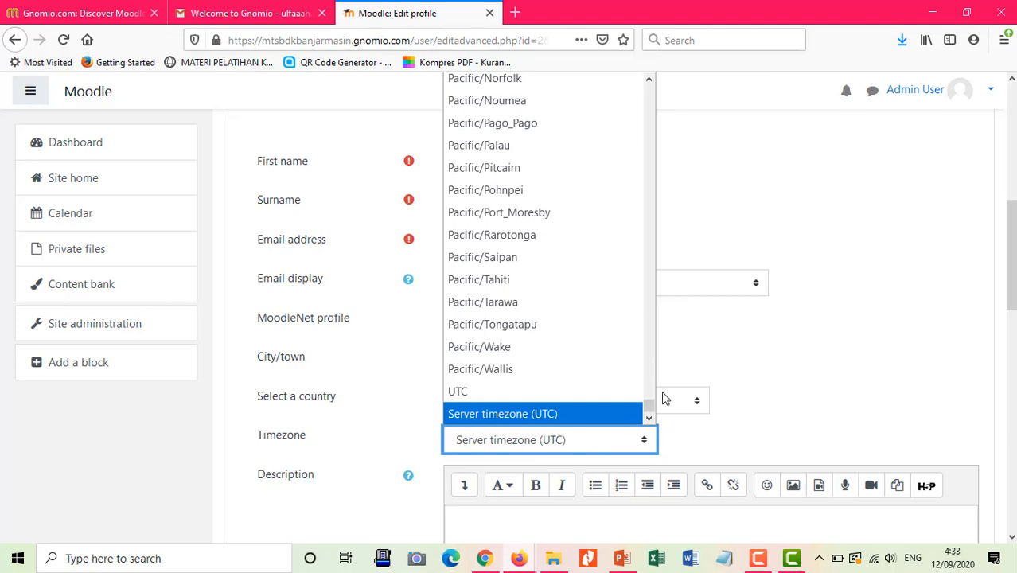
pyautogui.moveTo(651, 410); pyautogui.dragTo(634, 255)
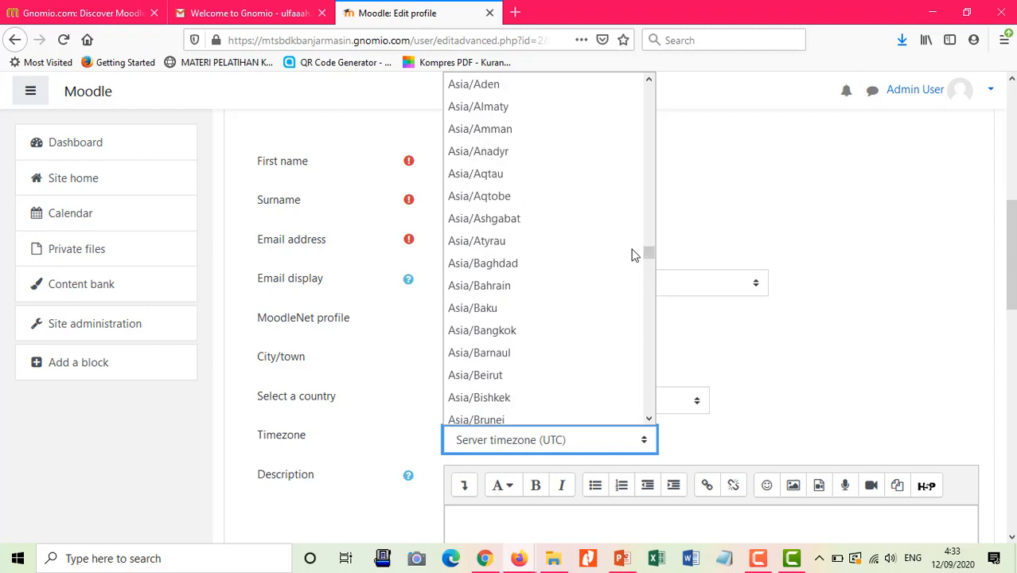
pyautogui.click(512, 331)
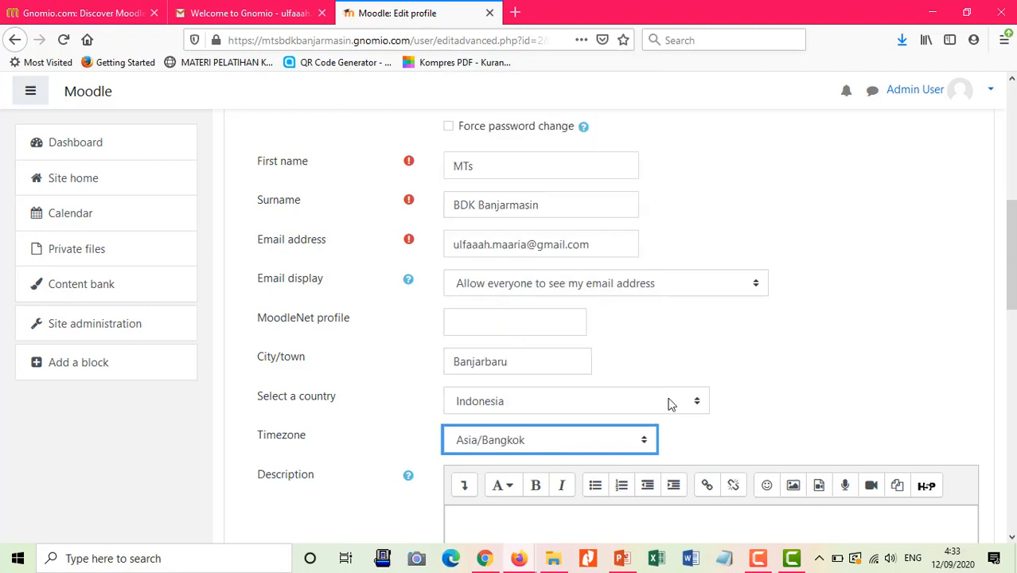
# - Look over the profile form's empty Description box, the User picture section and the collapsed section headings below them
pyautogui.scroll(-2, 668, 405)
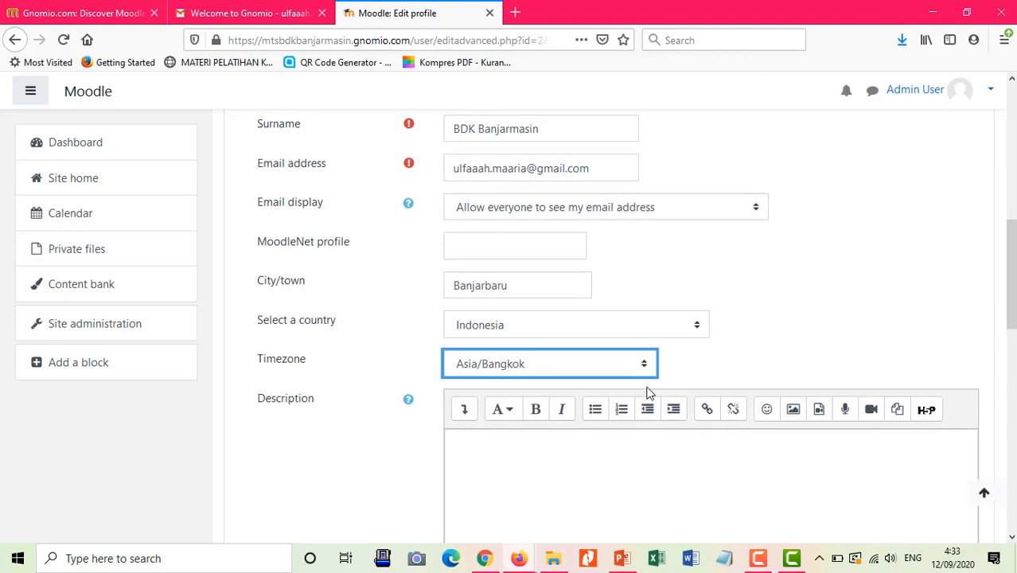
pyautogui.scroll(-6, 601, 408)
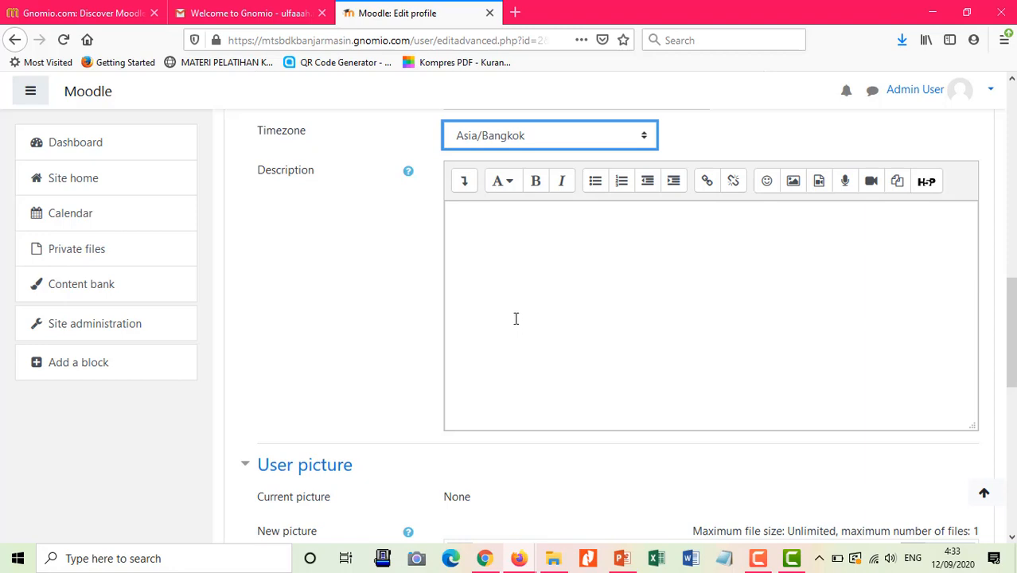
pyautogui.scroll(-2, 548, 281)
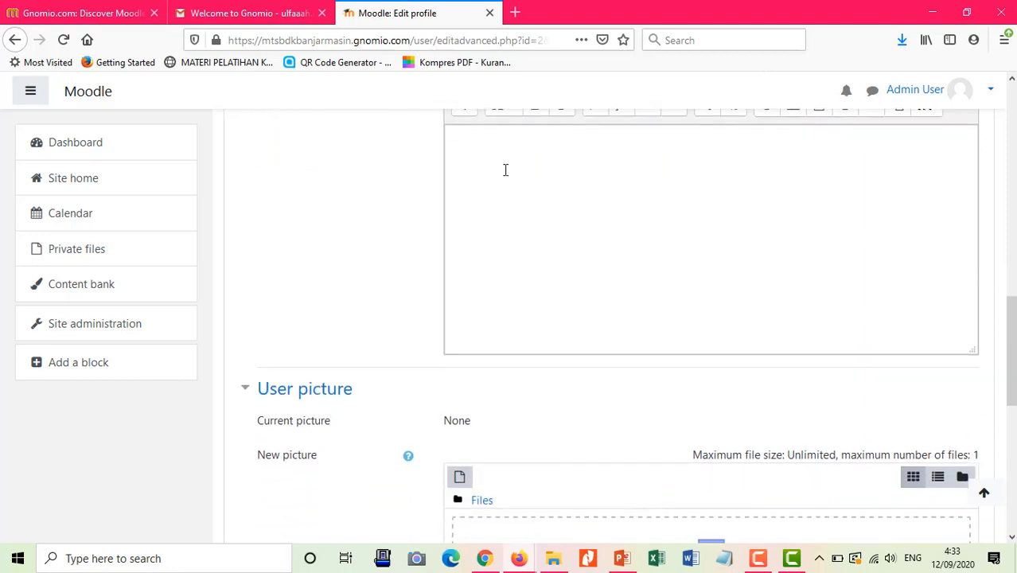
pyautogui.click(470, 149)
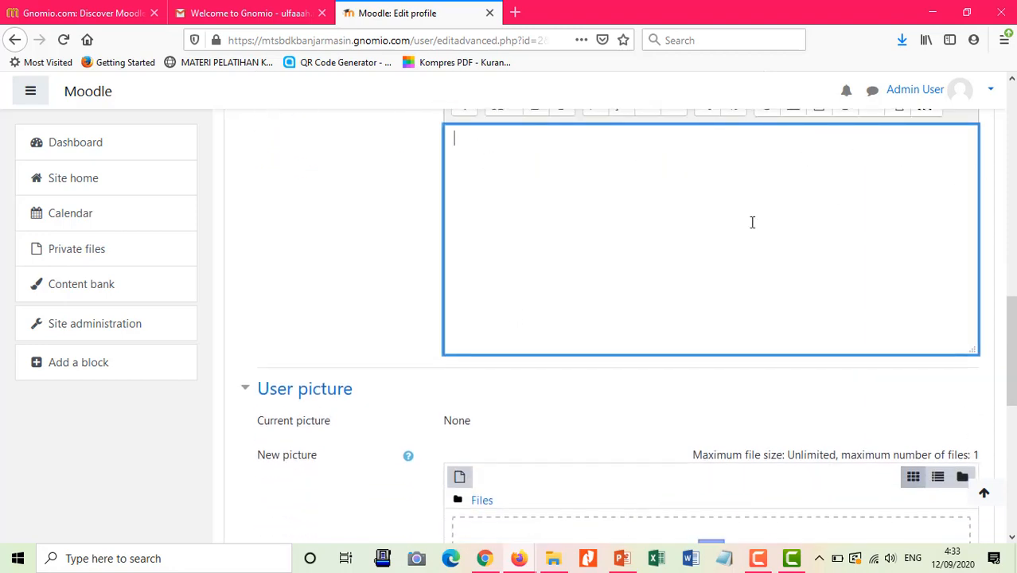
pyautogui.scroll(-2, 605, 330)
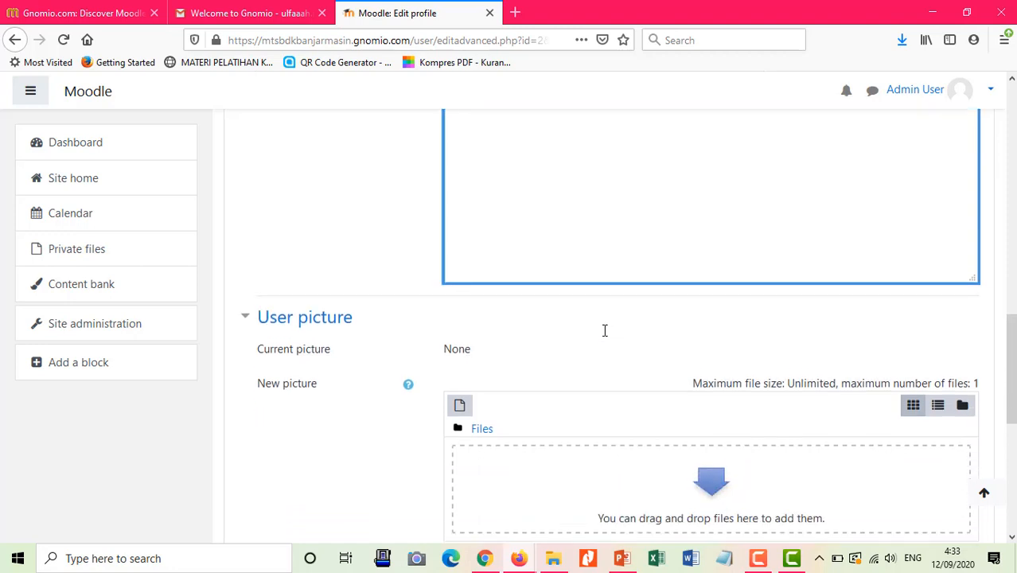
pyautogui.scroll(-2, 602, 338)
pyautogui.scroll(-2, 591, 342)
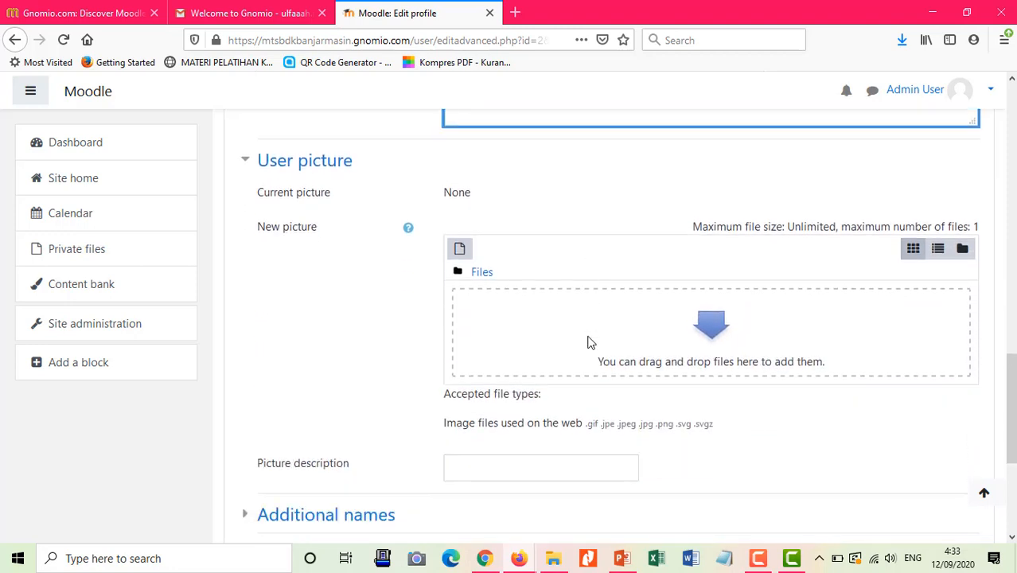
pyautogui.scroll(-2, 589, 342)
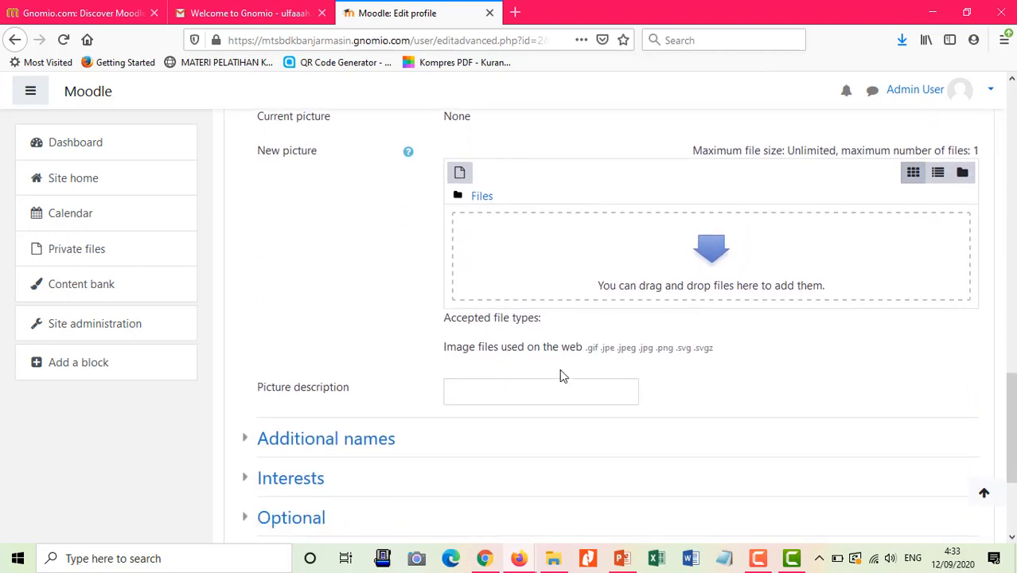
pyautogui.scroll(8, 560, 376)
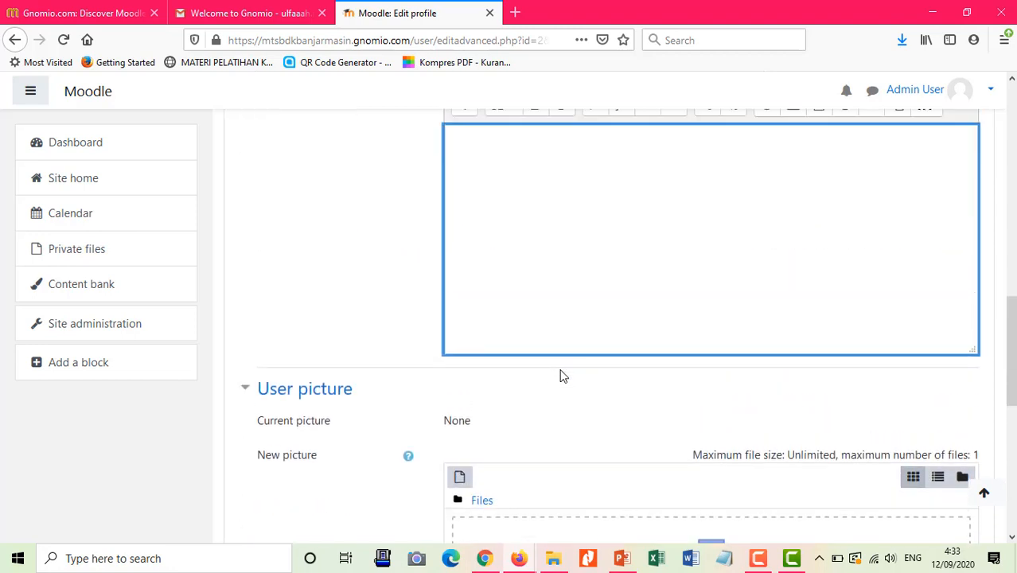
# - Upload download3.png from the computer's Pictures folder as the new user picture
pyautogui.scroll(-6, 560, 376)
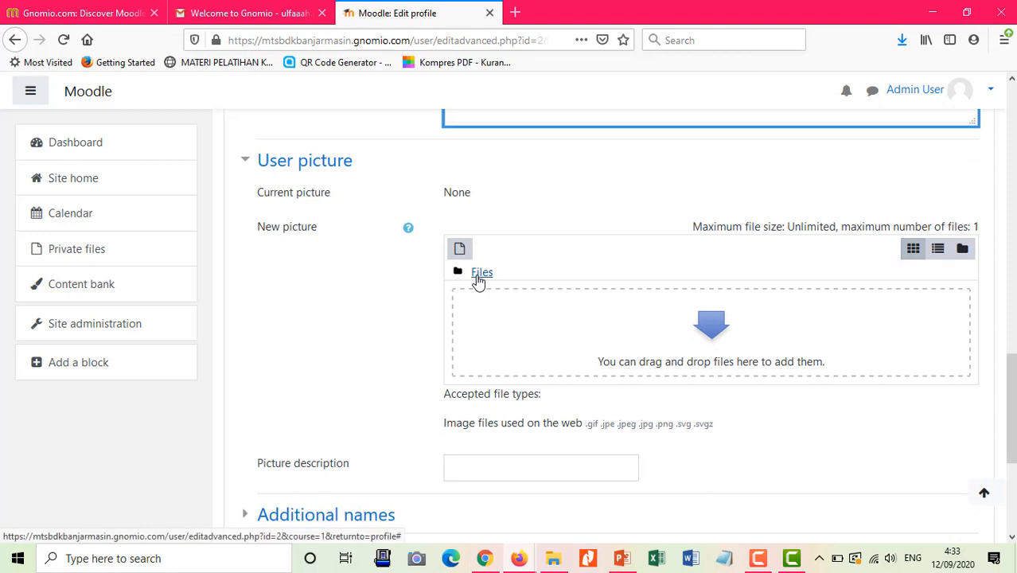
pyautogui.click(478, 278)
pyautogui.click(477, 285)
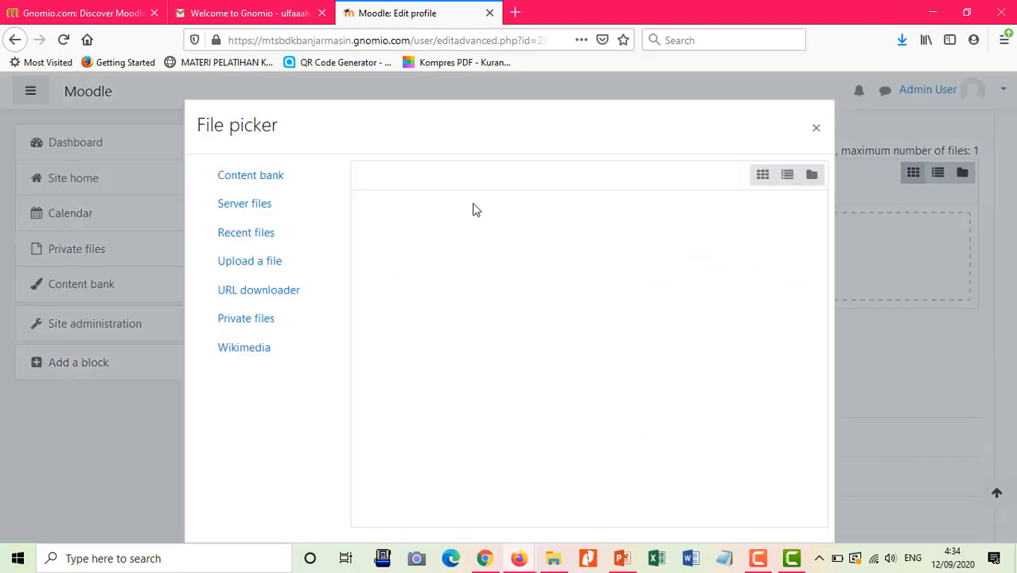
pyautogui.click(254, 268)
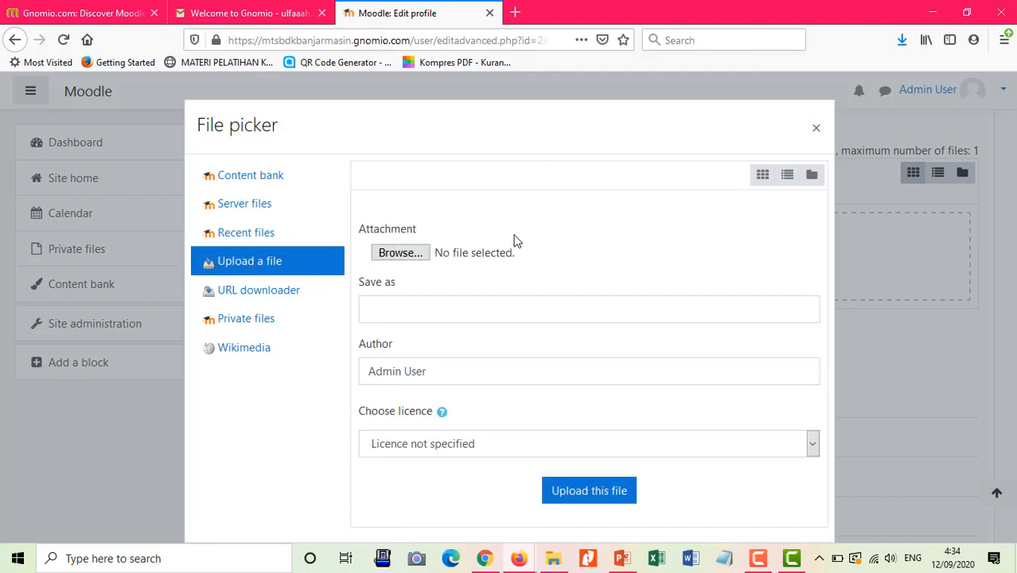
pyautogui.click(401, 254)
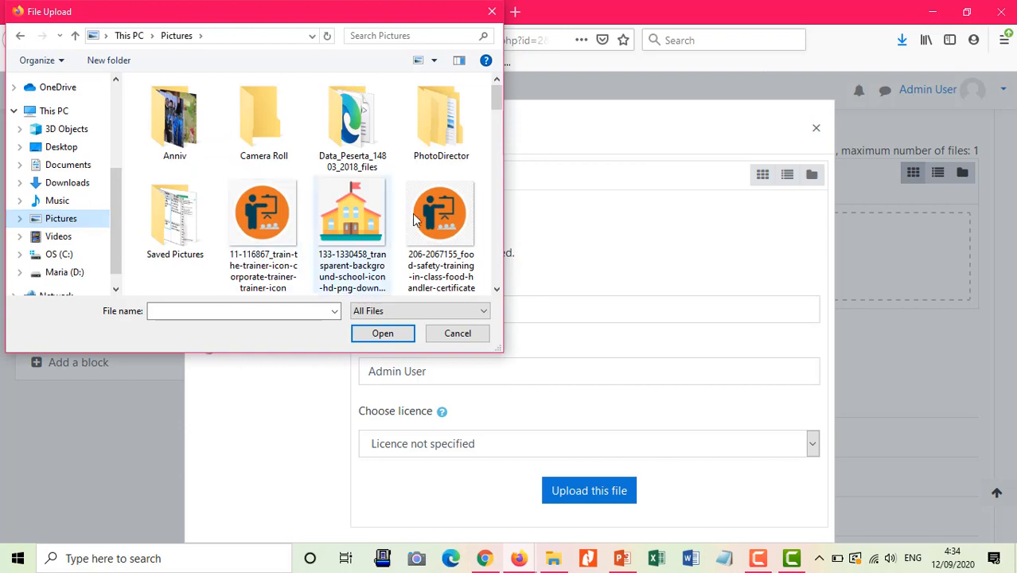
pyautogui.scroll(-5, 495, 110)
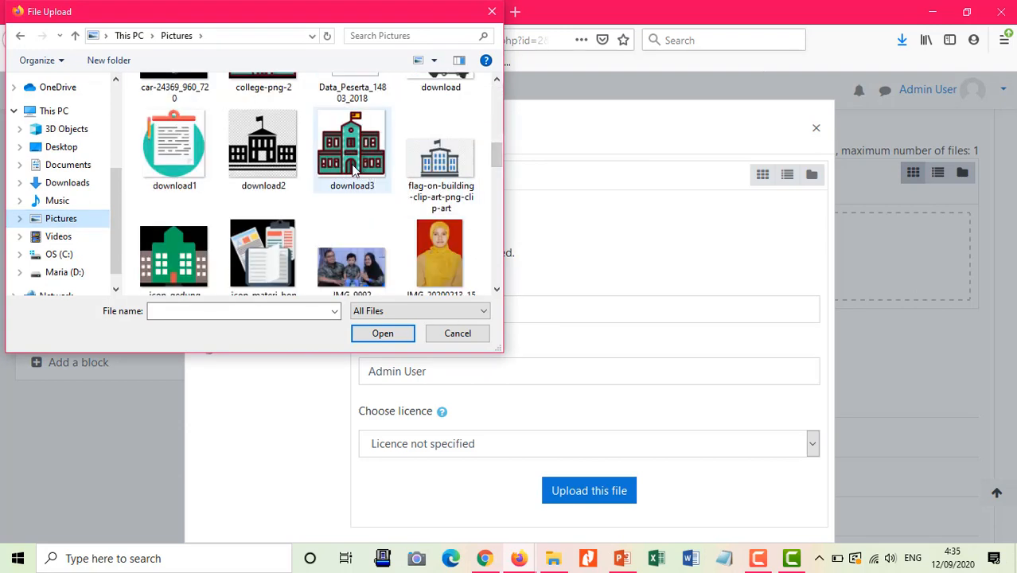
pyautogui.click(353, 159)
pyautogui.click(371, 333)
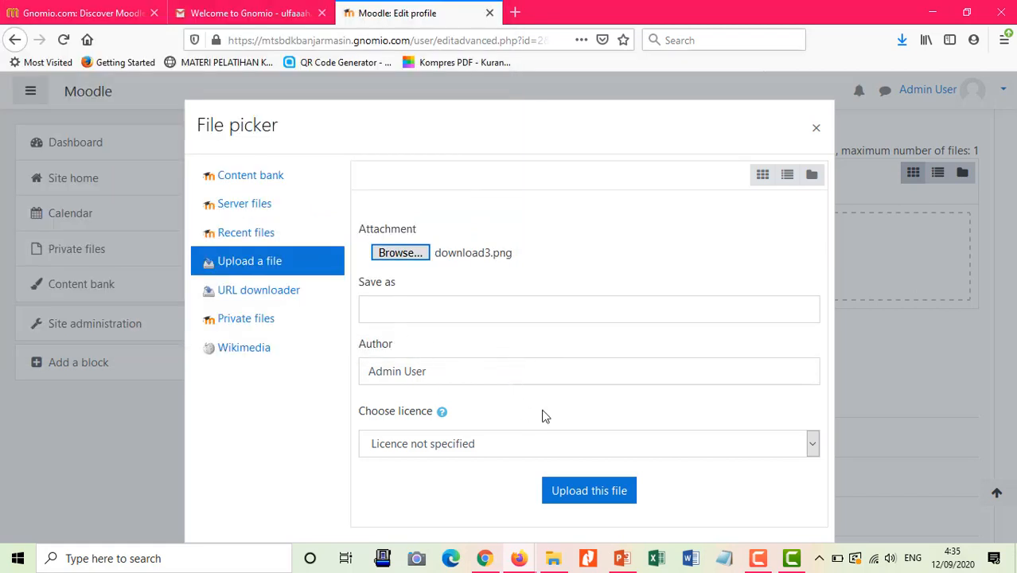
pyautogui.click(594, 492)
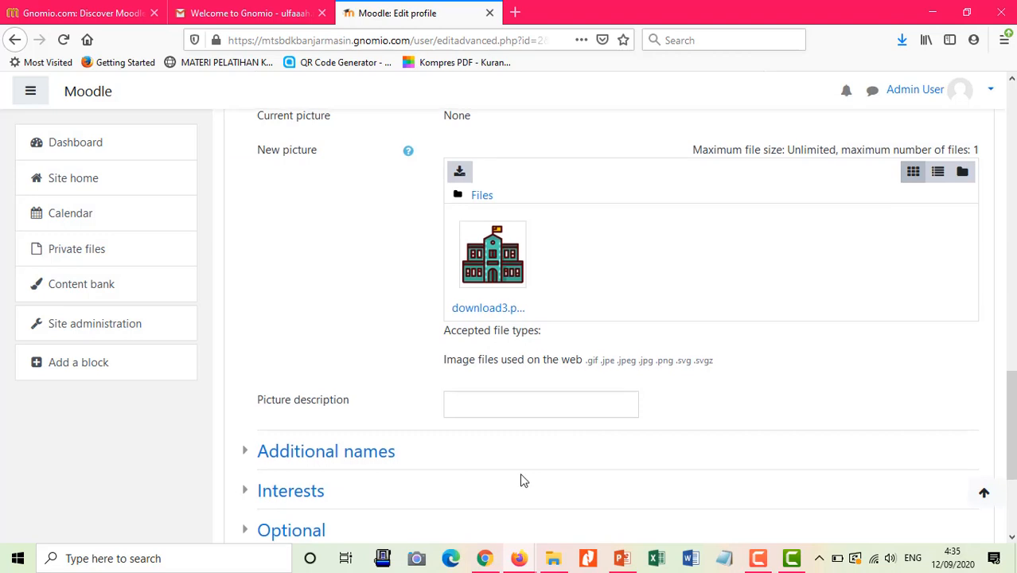
# - Expand the Additional names, Interests and Optional sections and review their fields down to Address
pyautogui.scroll(-3, 522, 479)
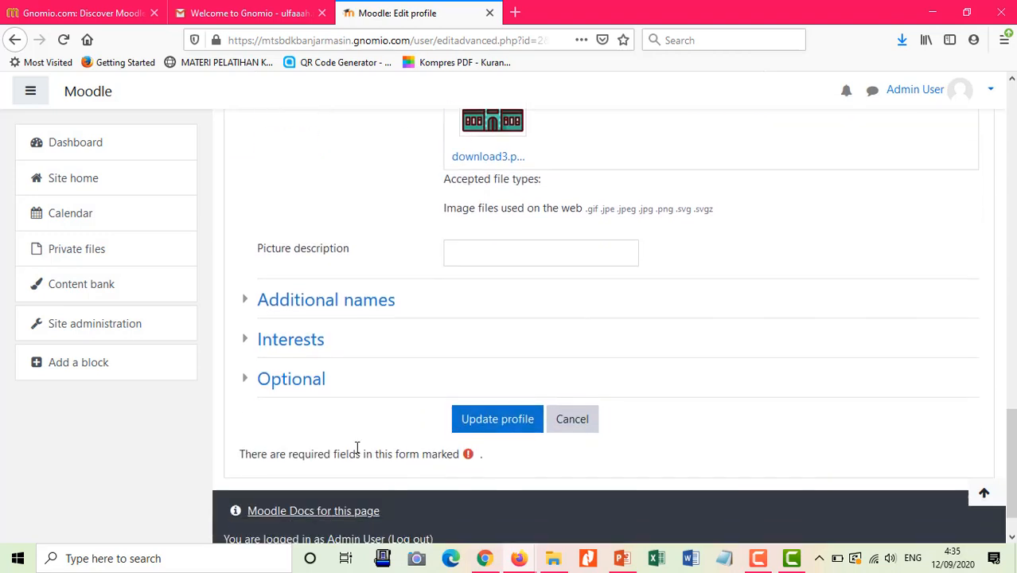
pyautogui.click(354, 305)
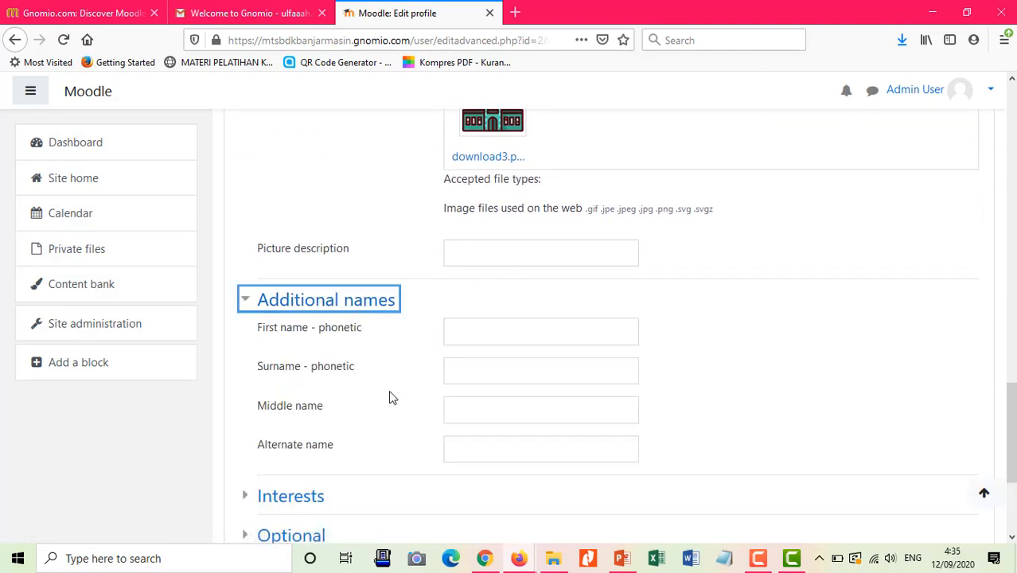
pyautogui.click(301, 507)
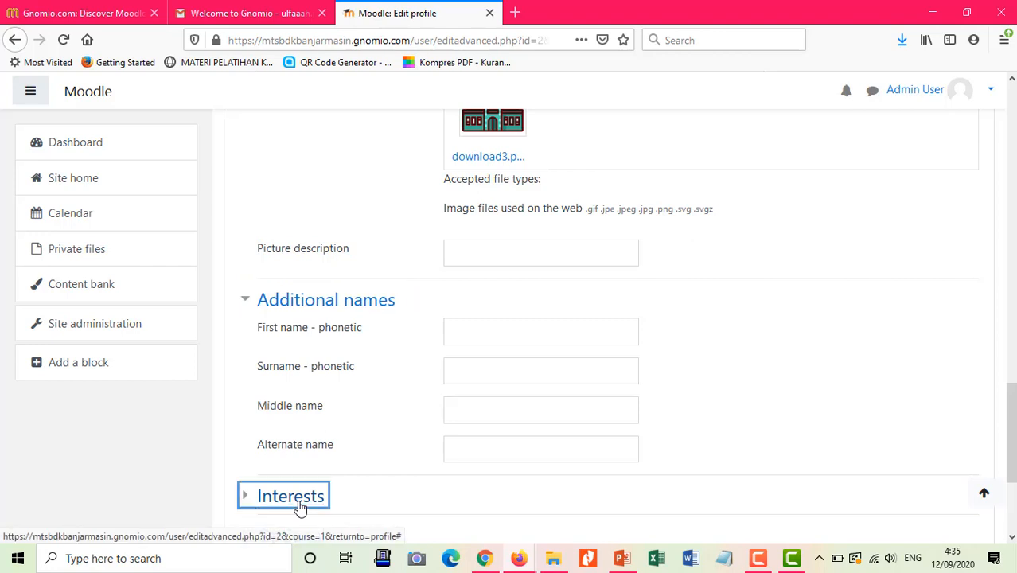
pyautogui.scroll(-4, 407, 463)
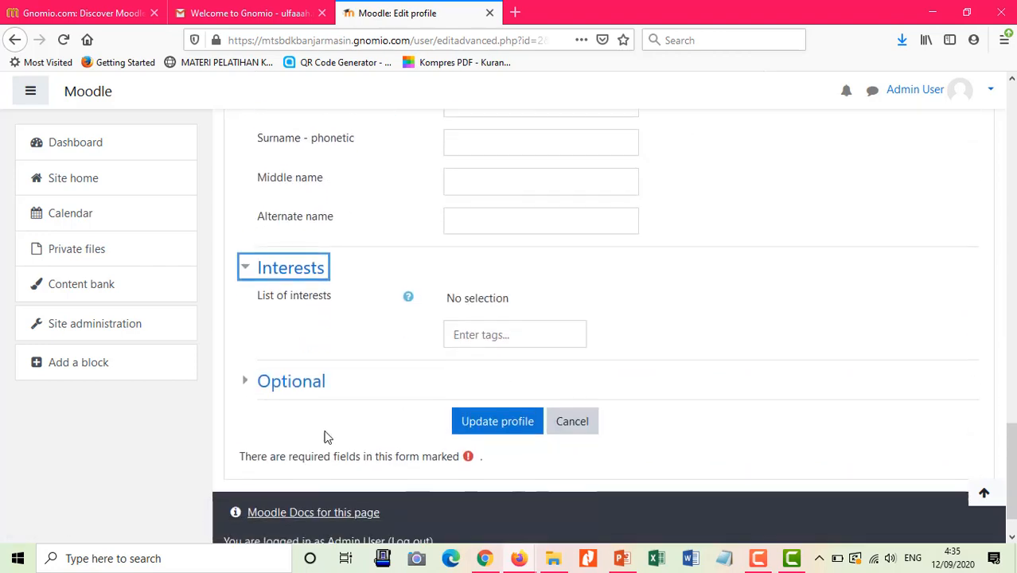
pyautogui.click(295, 384)
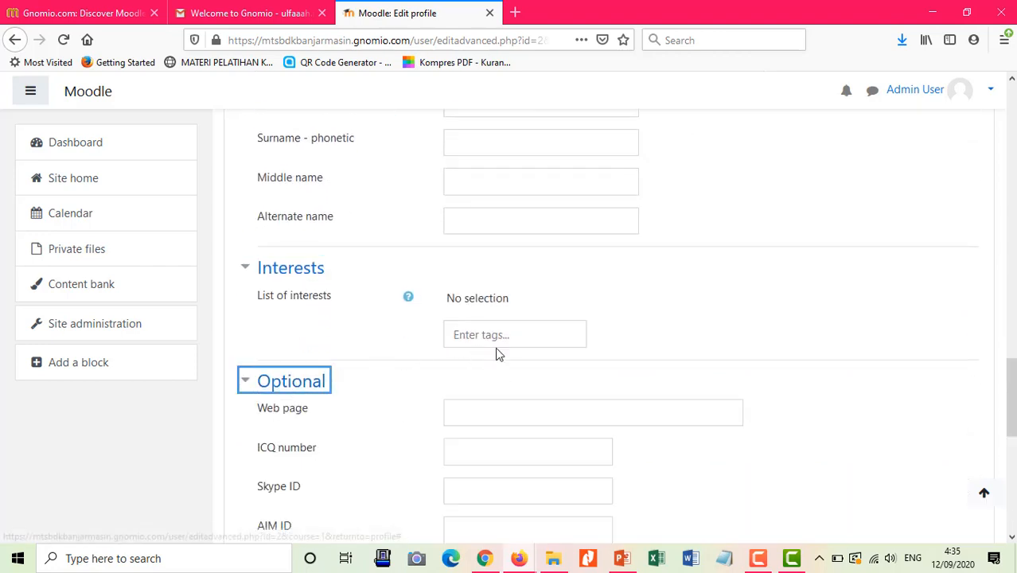
pyautogui.scroll(-3, 458, 379)
pyautogui.scroll(-3, 472, 336)
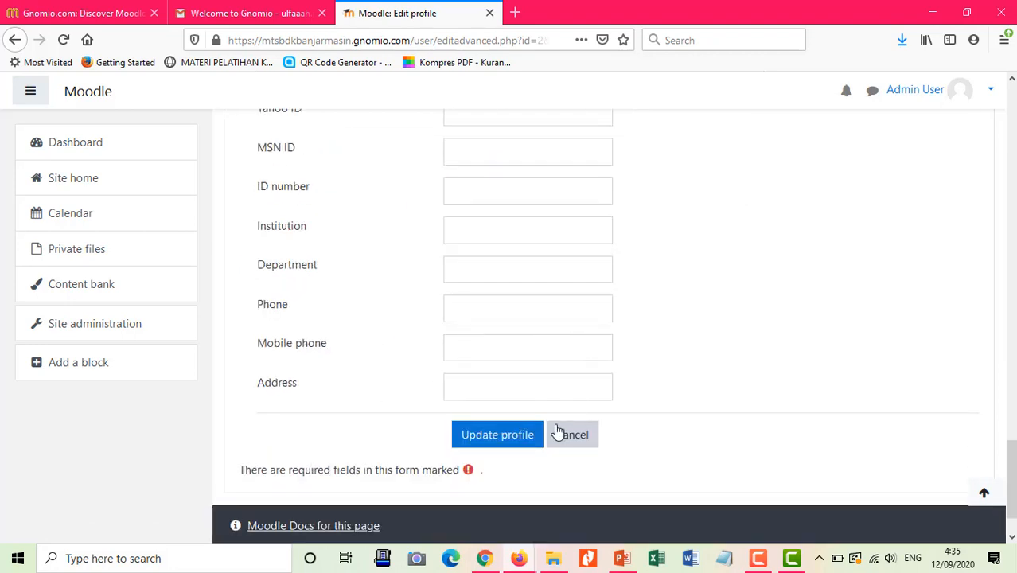
# - Save the profile changes and check the user details, reports and login activity on the profile page
pyautogui.click(509, 441)
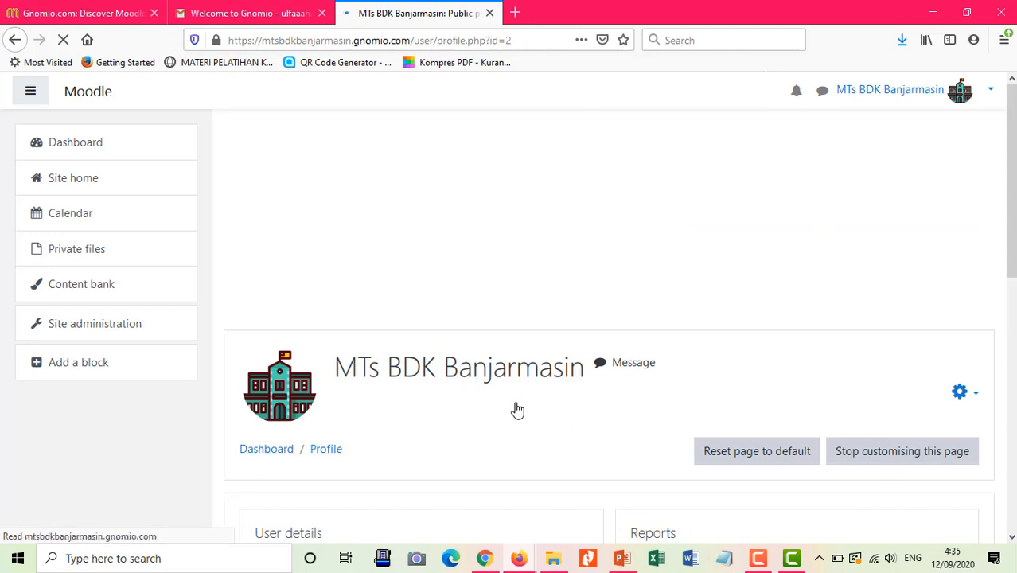
pyautogui.scroll(-3, 522, 409)
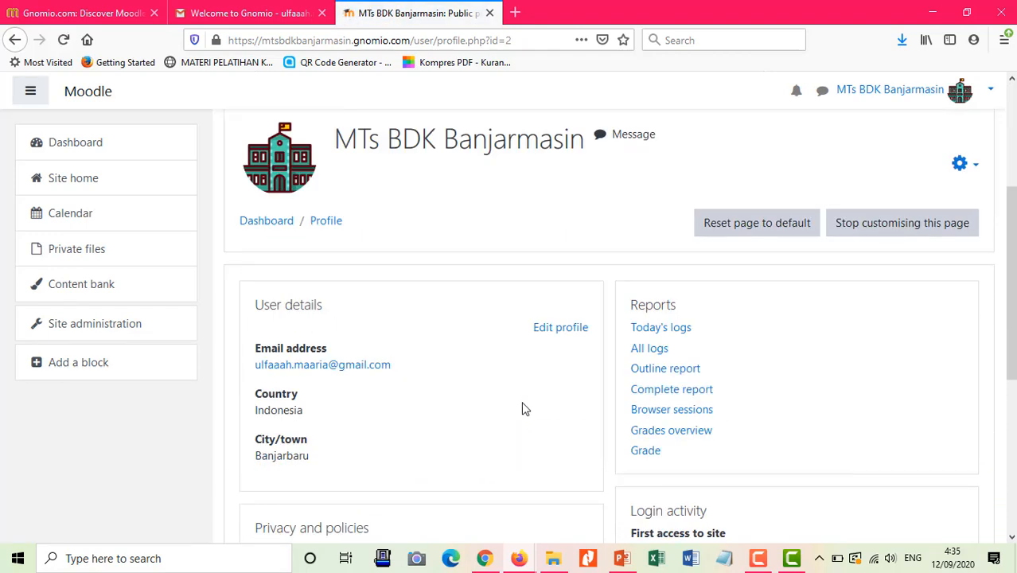
pyautogui.scroll(-1, 523, 409)
pyautogui.scroll(-2, 524, 410)
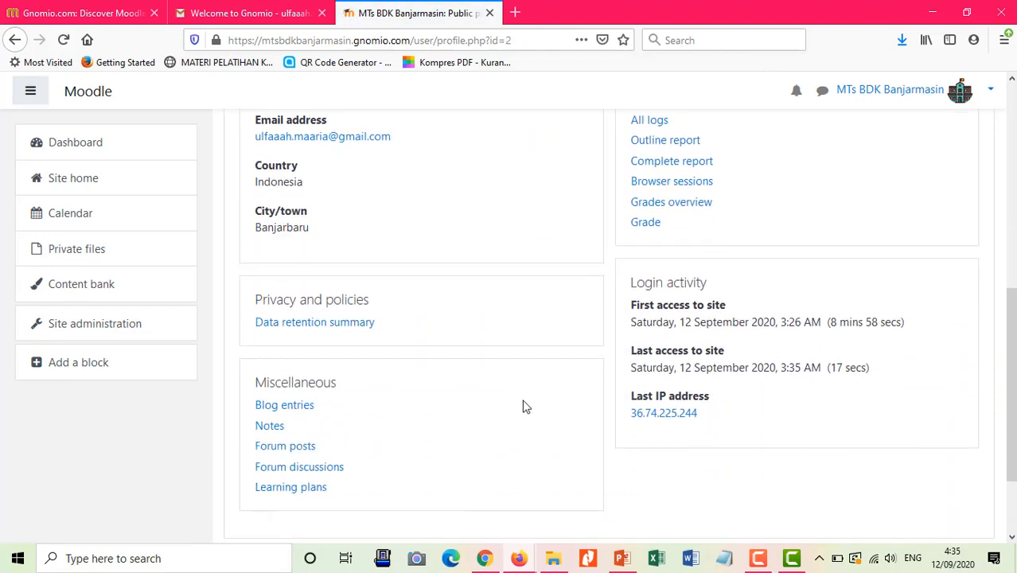
pyautogui.scroll(2, 529, 398)
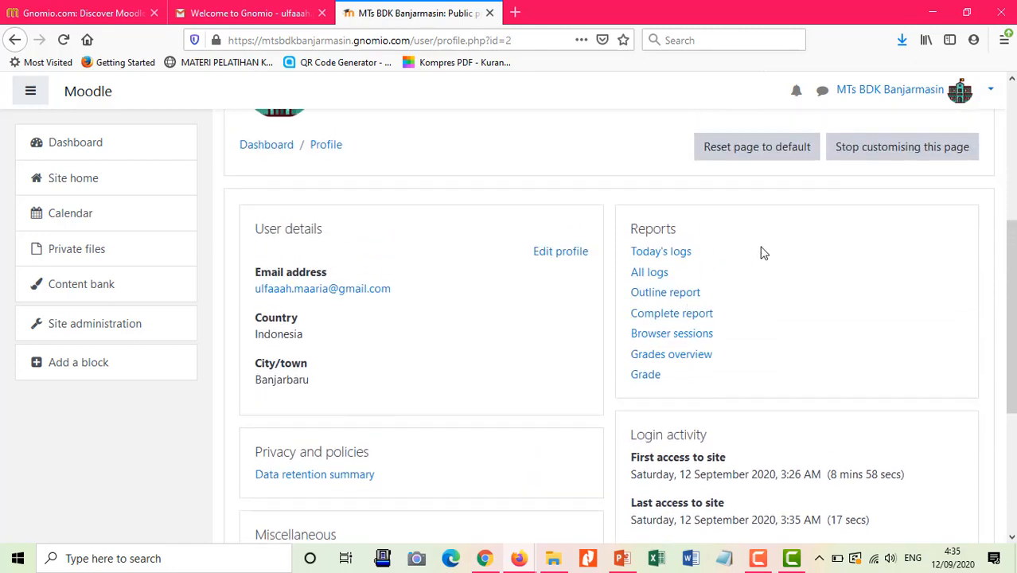
pyautogui.scroll(1, 761, 252)
# - Return to the Dashboard to look over its blocks and log out of the Moodle site
pyautogui.click(916, 90)
pyautogui.click(48, 153)
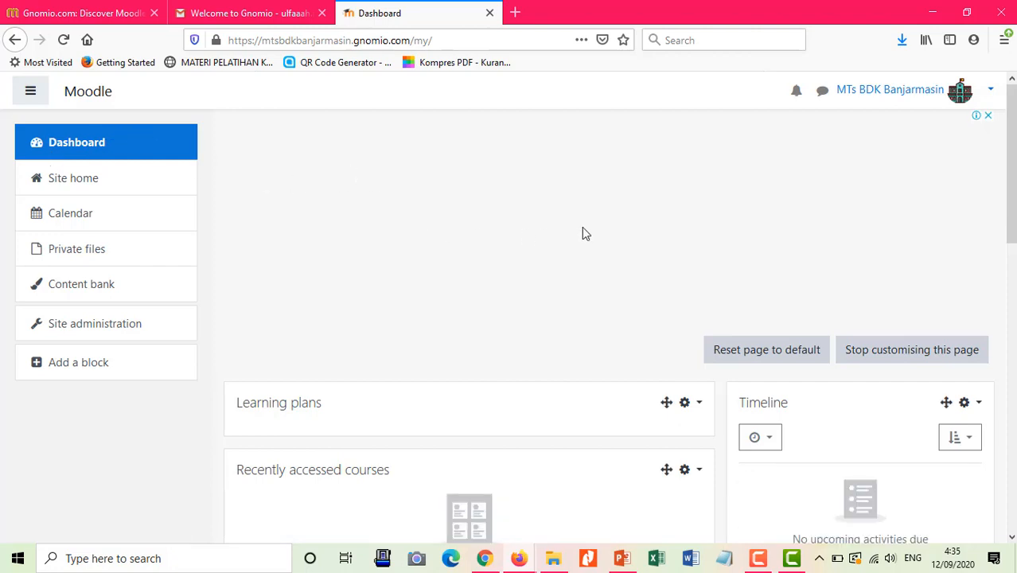
pyautogui.scroll(-3, 582, 231)
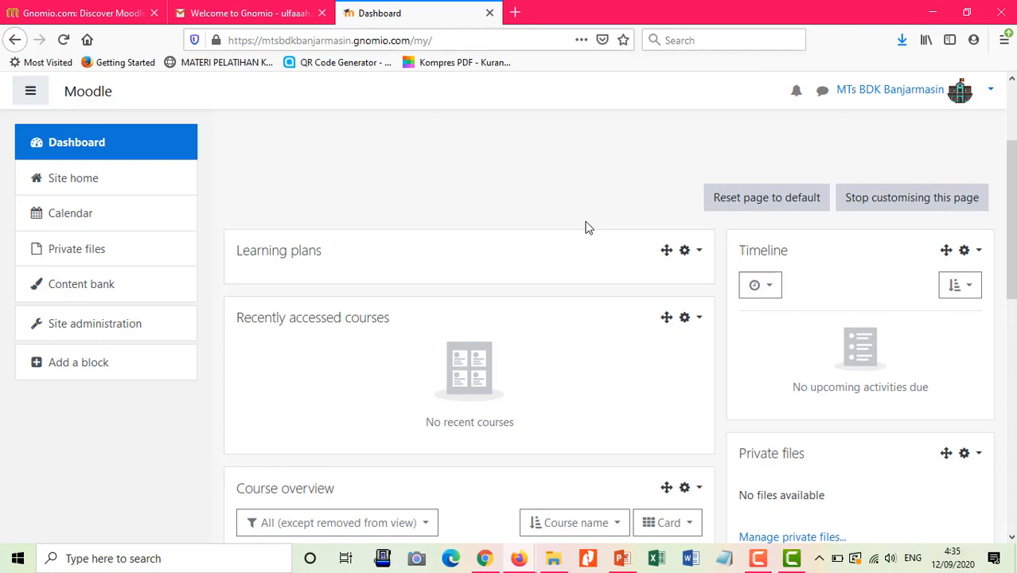
pyautogui.scroll(3, 676, 343)
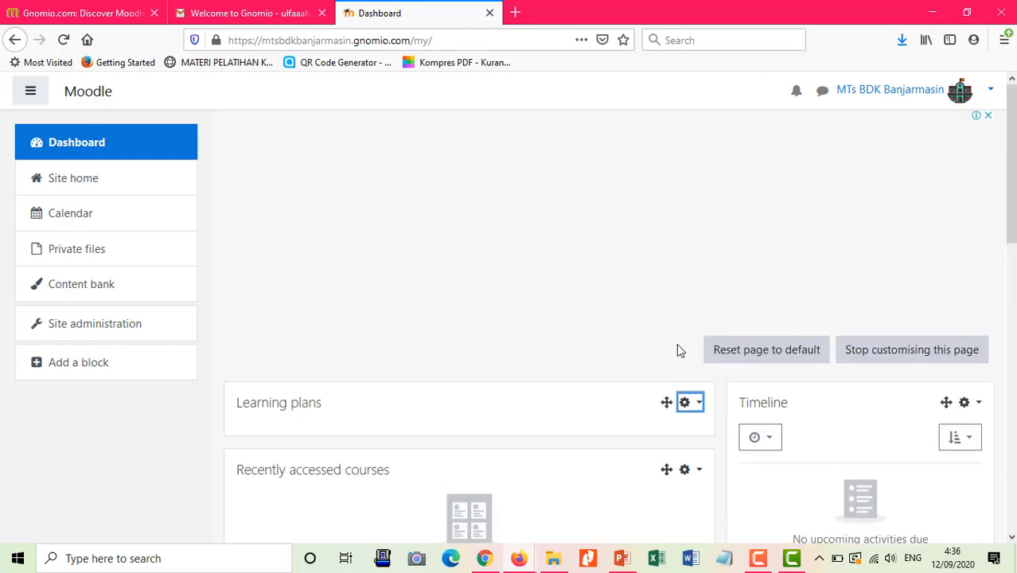
pyautogui.click(991, 92)
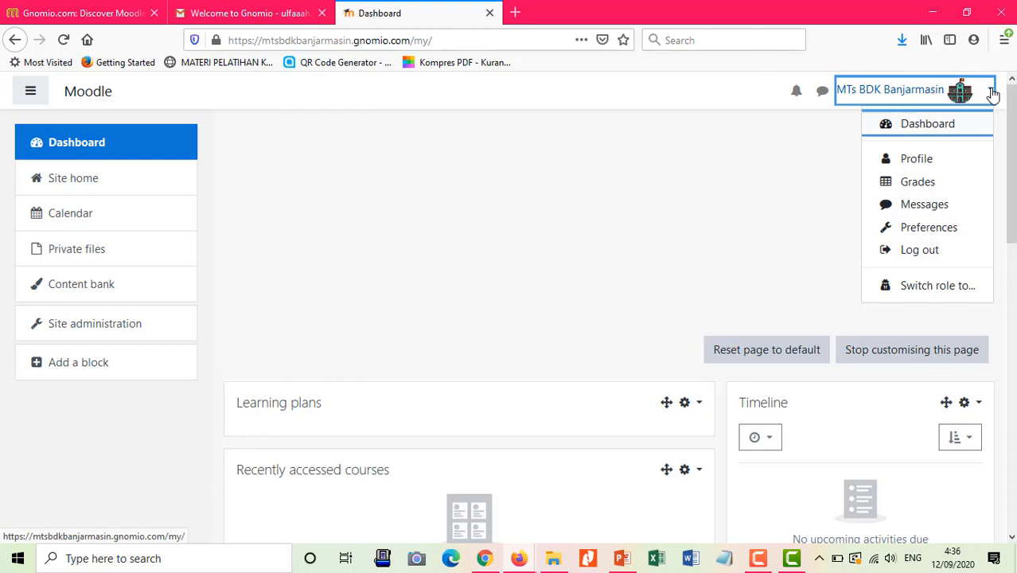
pyautogui.click(910, 254)
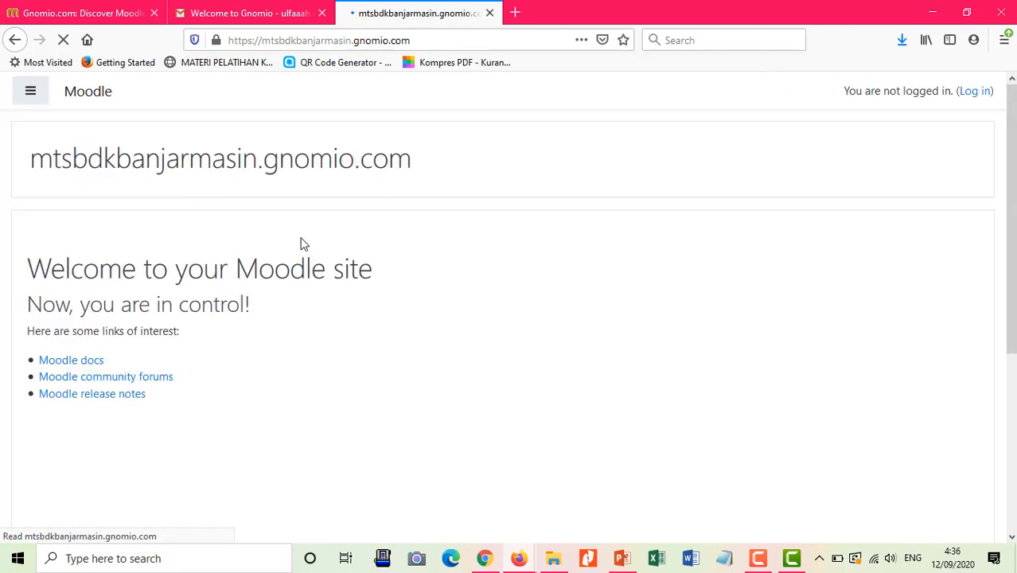